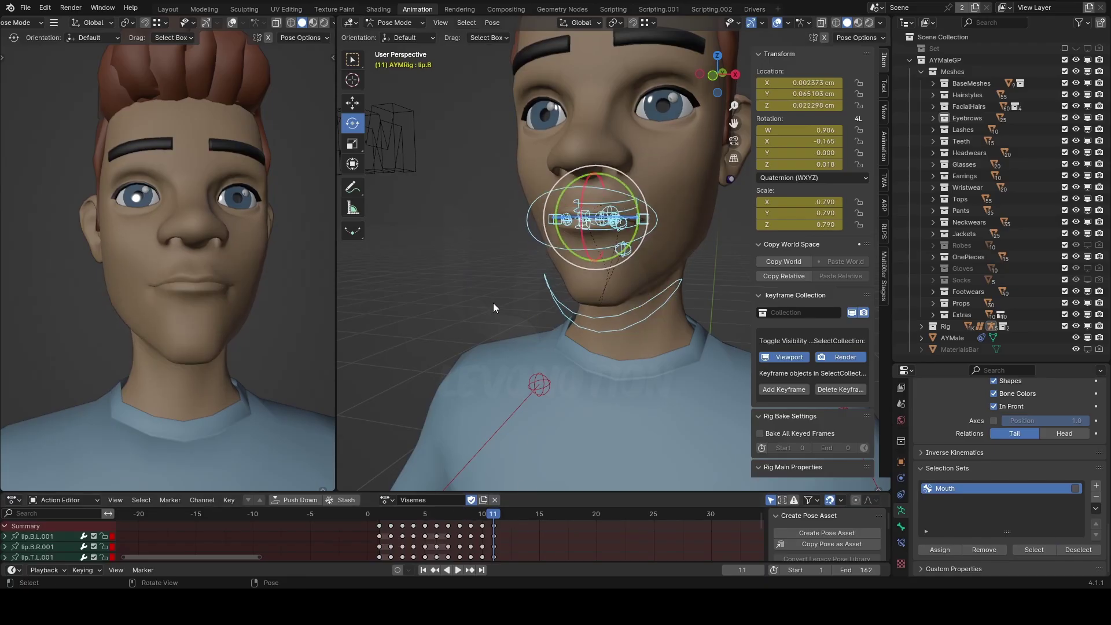
{"action": "mouse_move", "coordinate": [487, 287]}
{"action": "middle_mouse_down"}
{"action": "mouse_move", "coordinate": [501, 289]}
{"action": "mouse_move", "coordinate": [484, 289]}
{"action": "middle_mouse_up"}
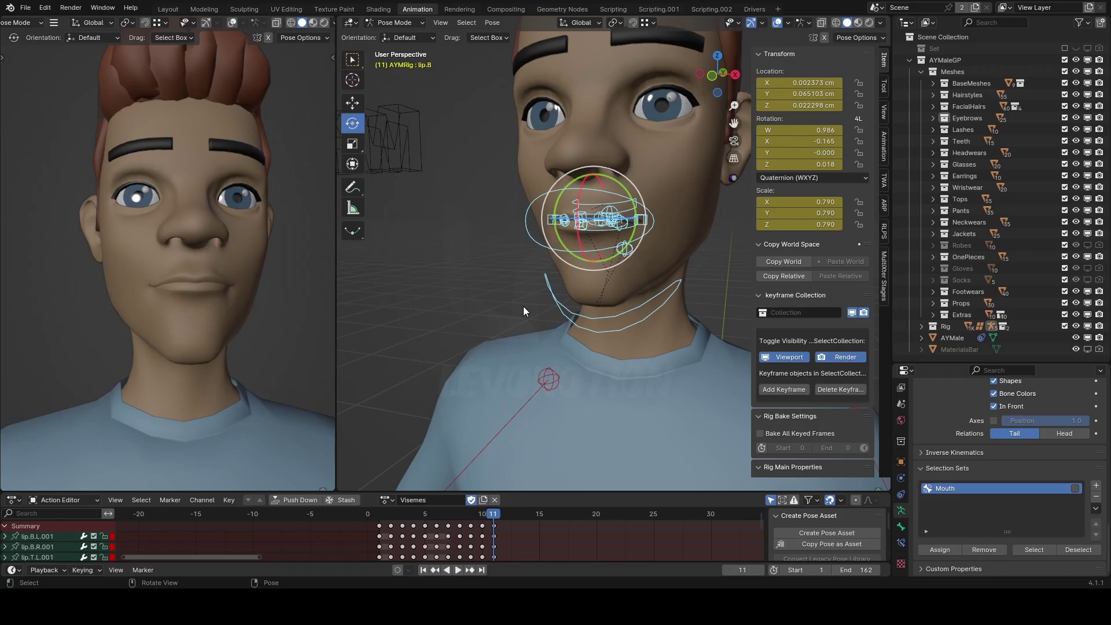
{"action": "middle_click_drag", "start_coordinate": [524, 307], "coordinate": [543, 293]}
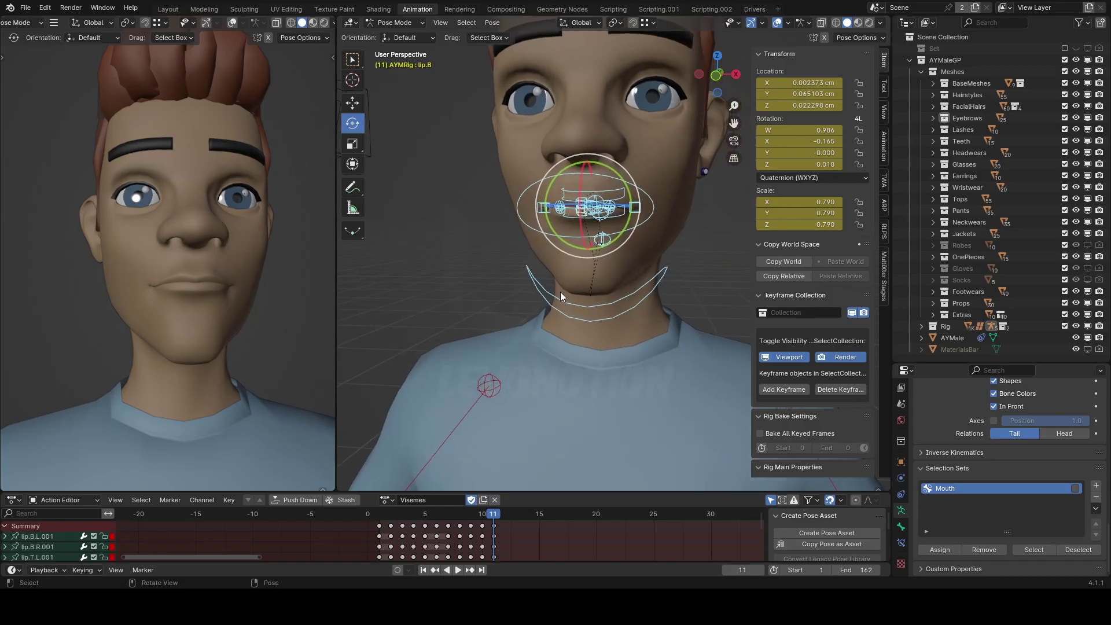
{"action": "middle_click_drag", "start_coordinate": [586, 244], "coordinate": [613, 294]}
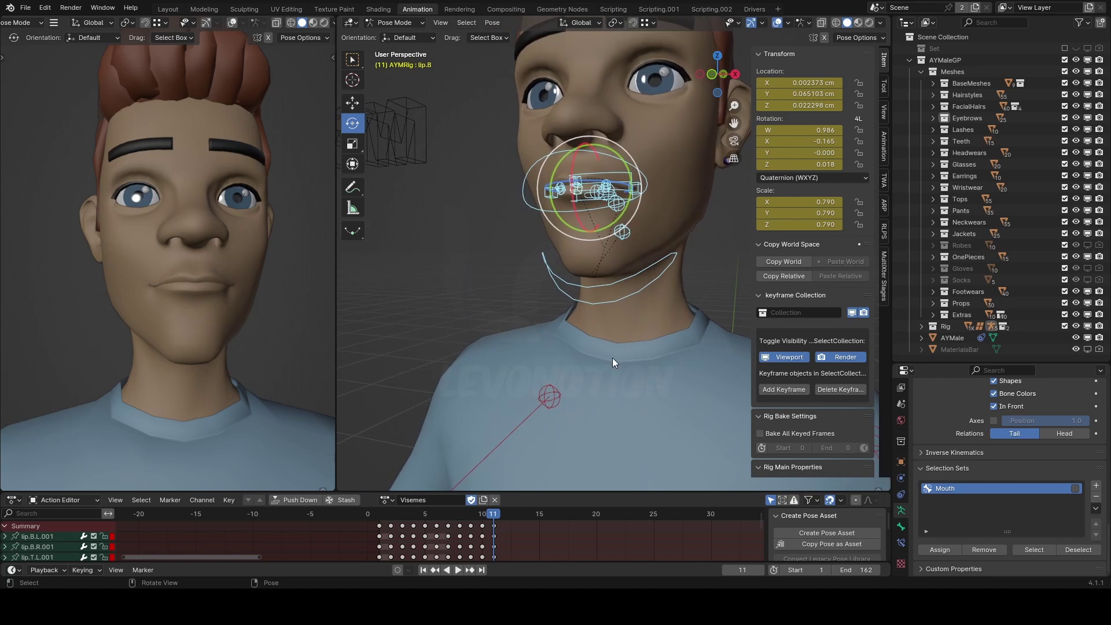
{"action": "middle_click_drag", "start_coordinate": [613, 357], "coordinate": [627, 368]}
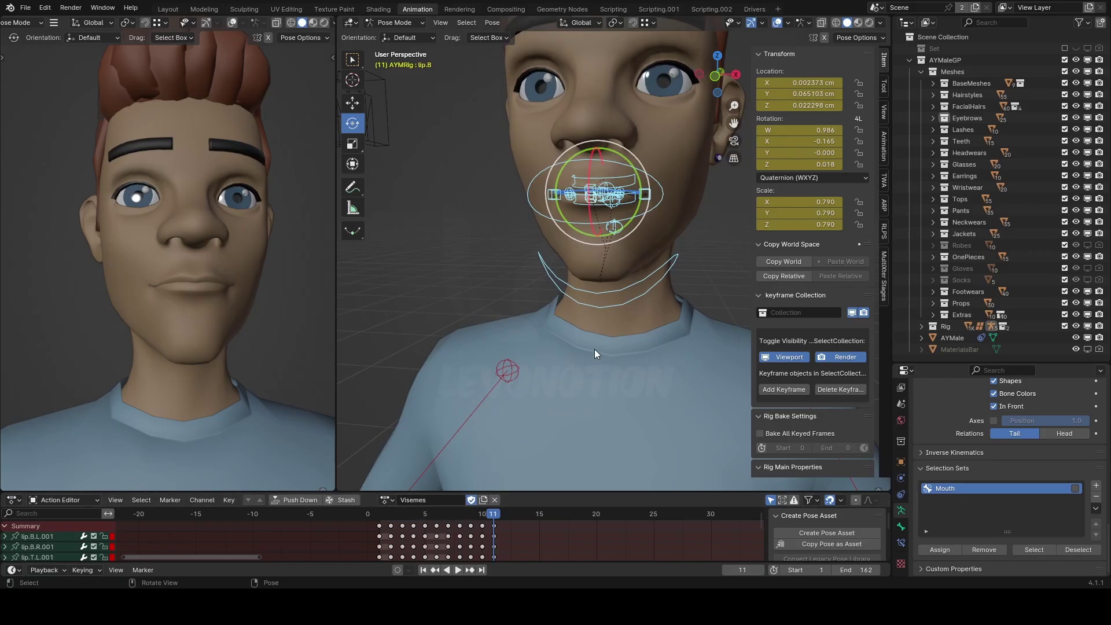
{"action": "middle_click_drag", "start_coordinate": [627, 335], "coordinate": [554, 463]}
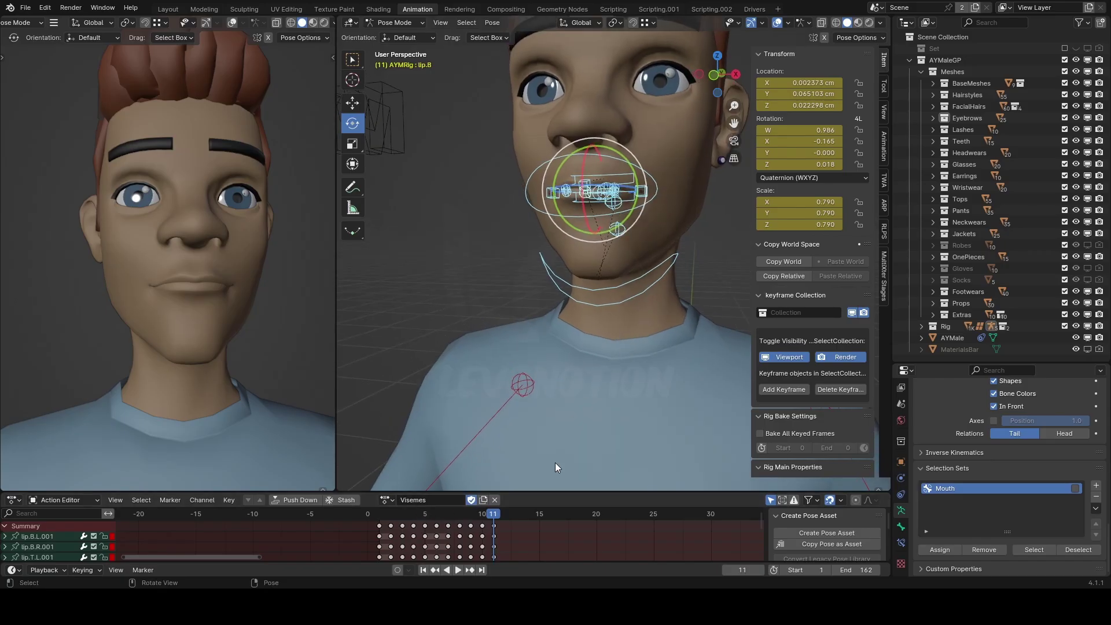
Step through the Visemes action between frames 7 and 12 to review the existing mouth poses, ending on frame 11.
{"action": "key", "text": "Left"}
{"action": "key", "text": "Left"}
{"action": "key", "text": "Left"}
{"action": "key", "text": "Left"}
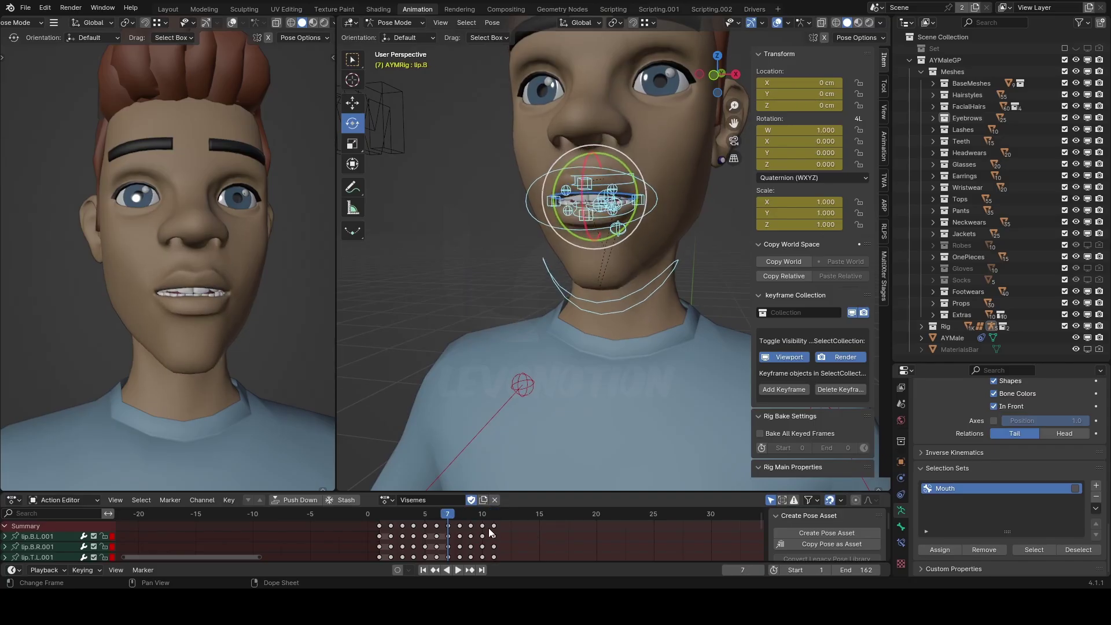
{"action": "scroll", "coordinate": [447, 526], "scroll_direction": "up", "scroll_amount": 3}
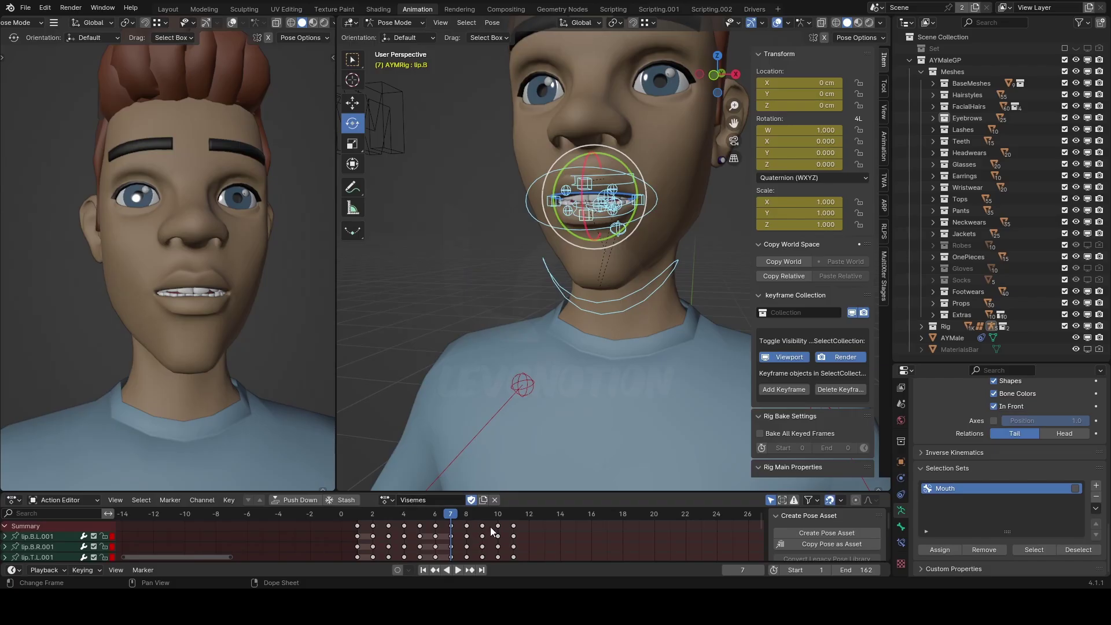
{"action": "key", "text": "Right"}
{"action": "key", "text": "Right"}
{"action": "key", "text": "Right"}
{"action": "key", "text": "Right"}
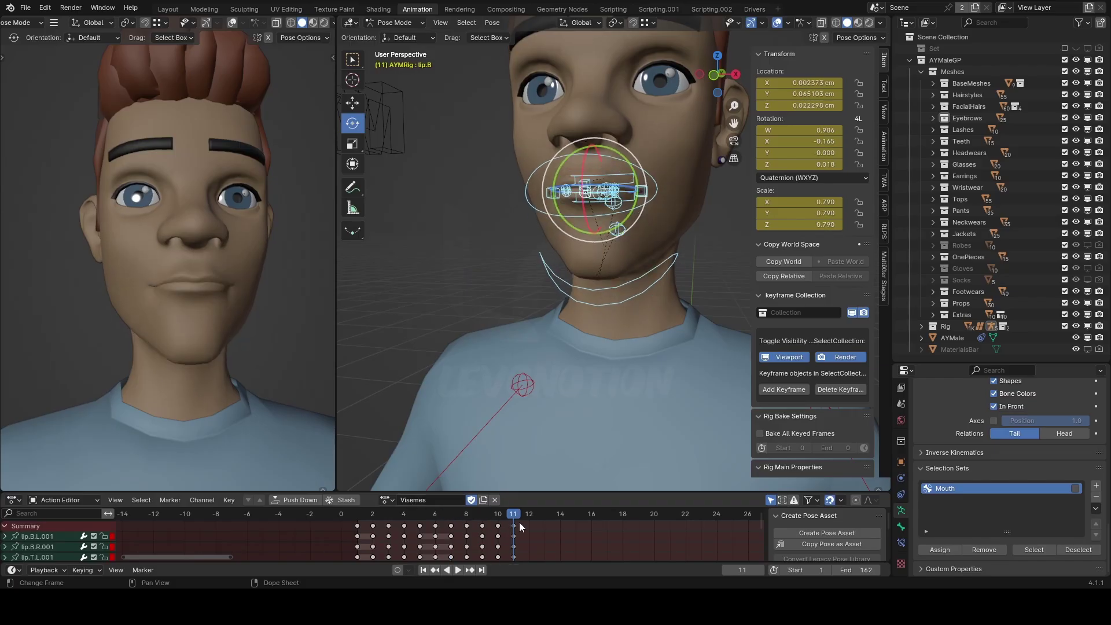
{"action": "key", "text": "Right"}
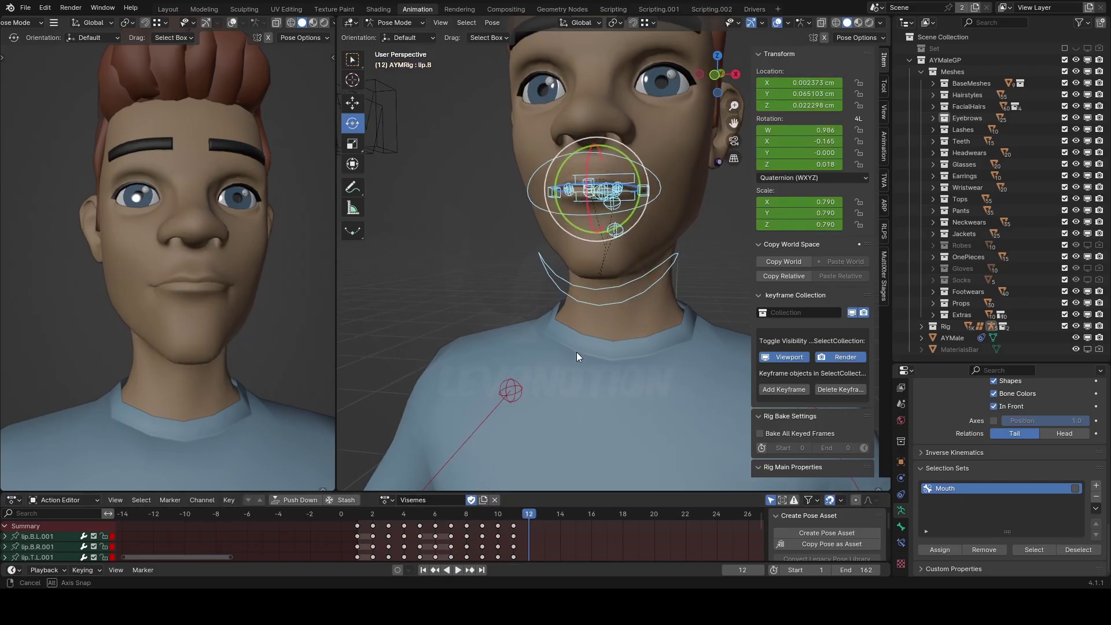
{"action": "middle_click_drag", "start_coordinate": [578, 352], "coordinate": [611, 334]}
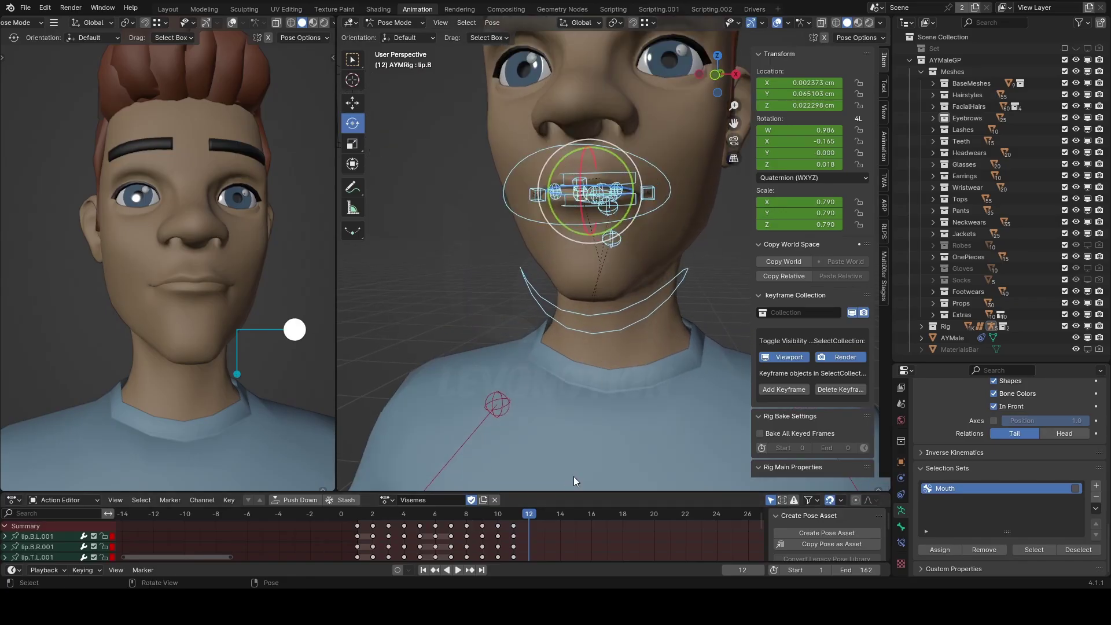
{"action": "mouse_move", "coordinate": [604, 337]}
{"action": "middle_mouse_down"}
{"action": "mouse_move", "coordinate": [612, 326]}
{"action": "mouse_move", "coordinate": [608, 347]}
{"action": "middle_mouse_up"}
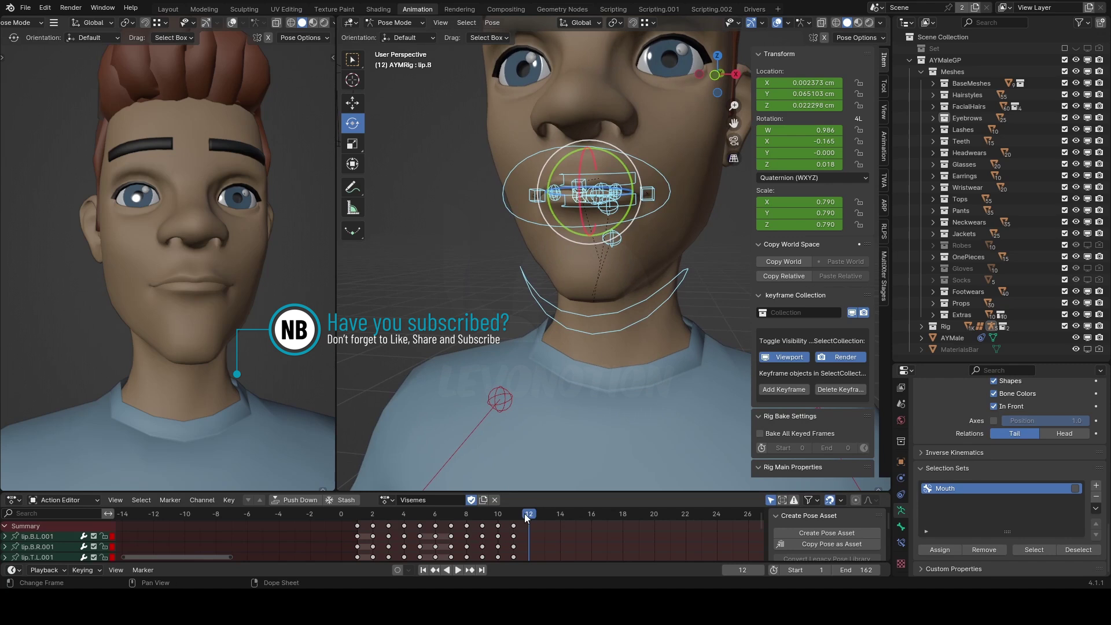
{"action": "mouse_move", "coordinate": [527, 517]}
{"action": "left_mouse_down"}
{"action": "mouse_move", "coordinate": [493, 522]}
{"action": "mouse_move", "coordinate": [513, 529]}
{"action": "left_mouse_up"}
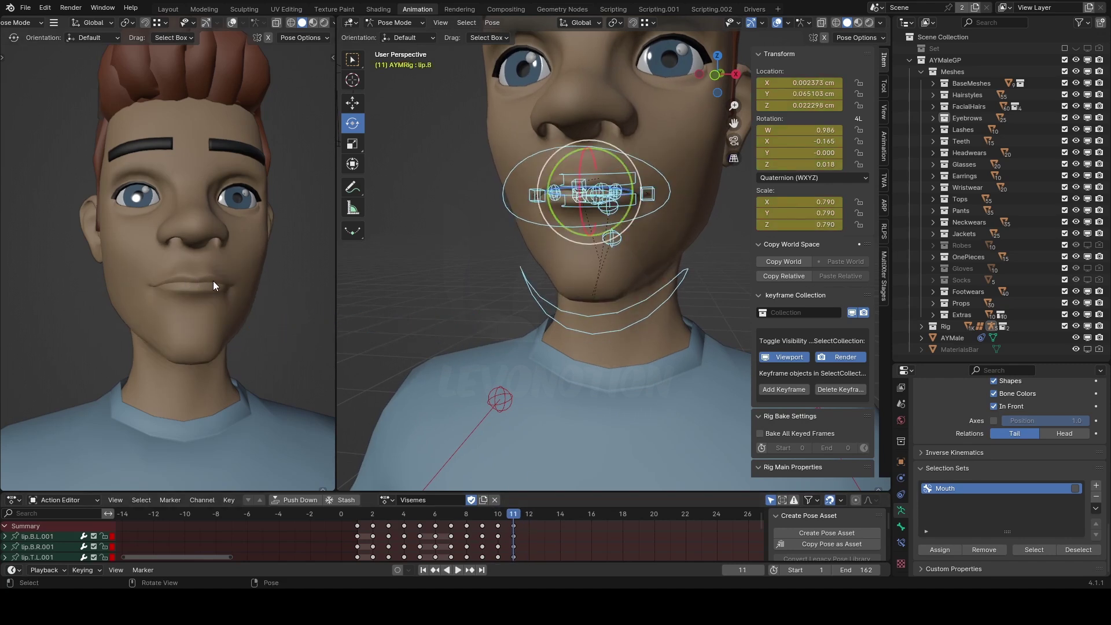
{"action": "mouse_move", "coordinate": [529, 235]}
{"action": "middle_mouse_down"}
{"action": "mouse_move", "coordinate": [505, 242]}
{"action": "mouse_move", "coordinate": [537, 233]}
{"action": "middle_mouse_up"}
{"action": "left_click", "coordinate": [503, 178]}
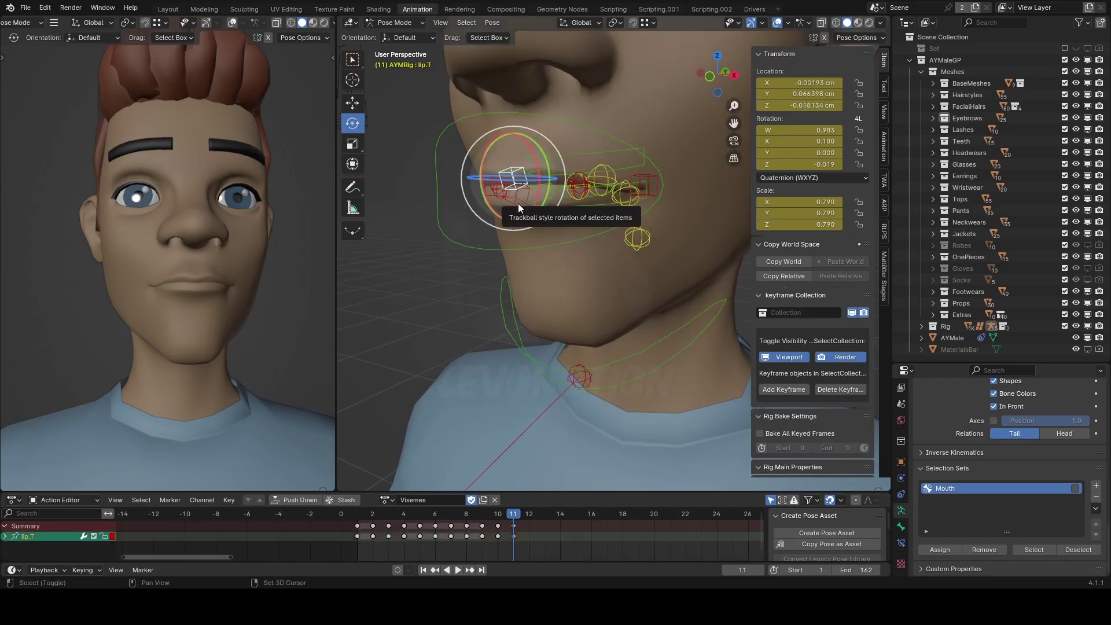
{"action": "key", "text": "s"}
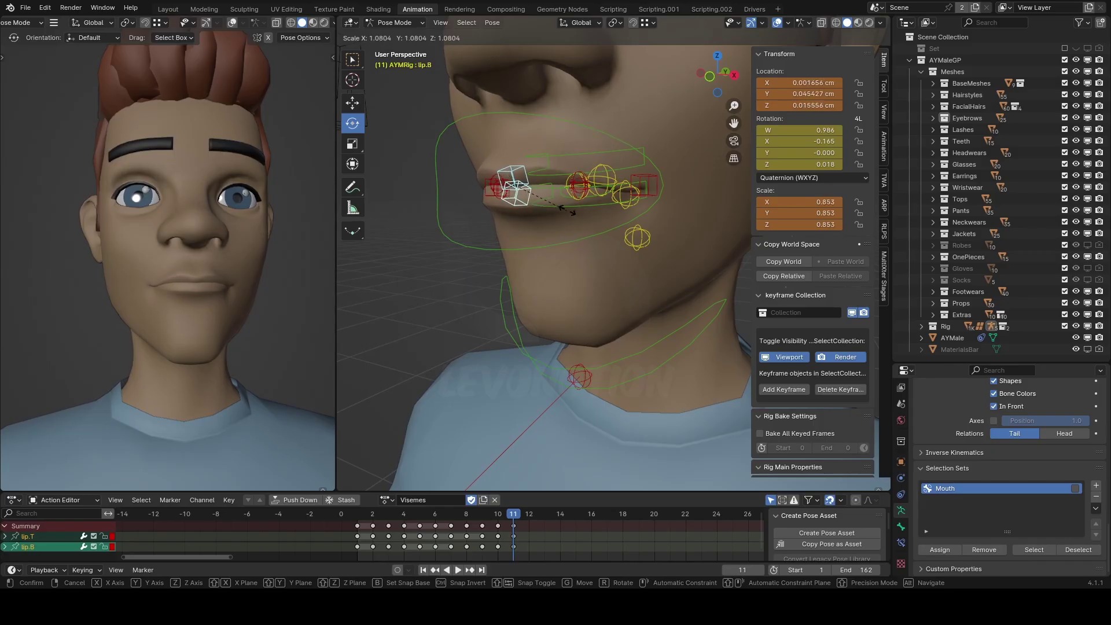
{"action": "key", "text": "Escape"}
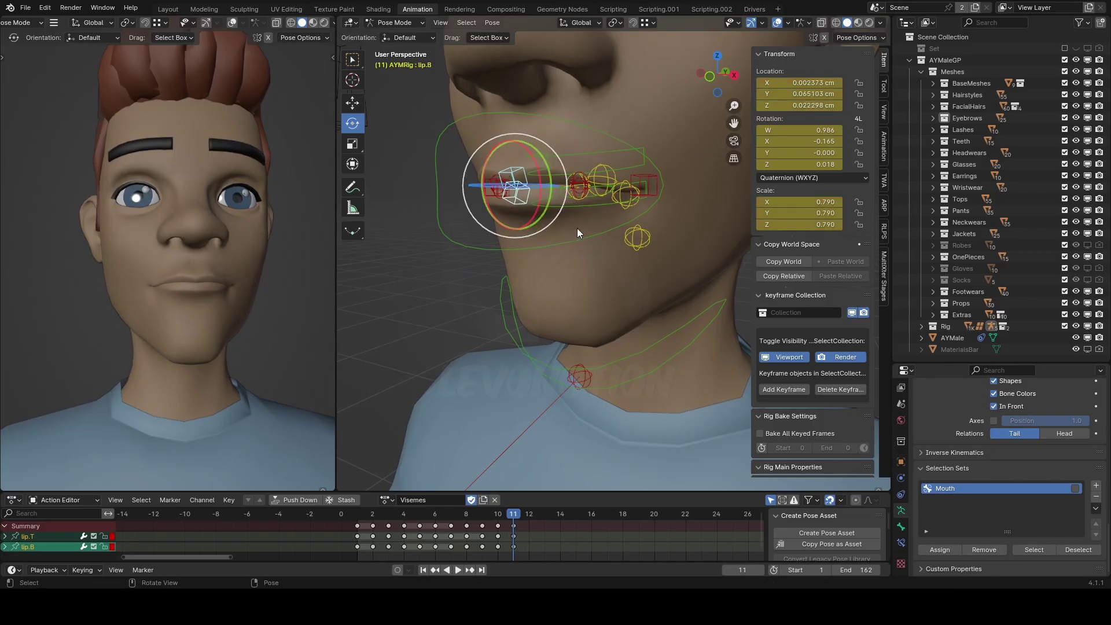
On frame 12, reset the location, rotation and scale of all bones in the Mouth selection set.
{"action": "middle_click_drag", "start_coordinate": [577, 228], "coordinate": [592, 241]}
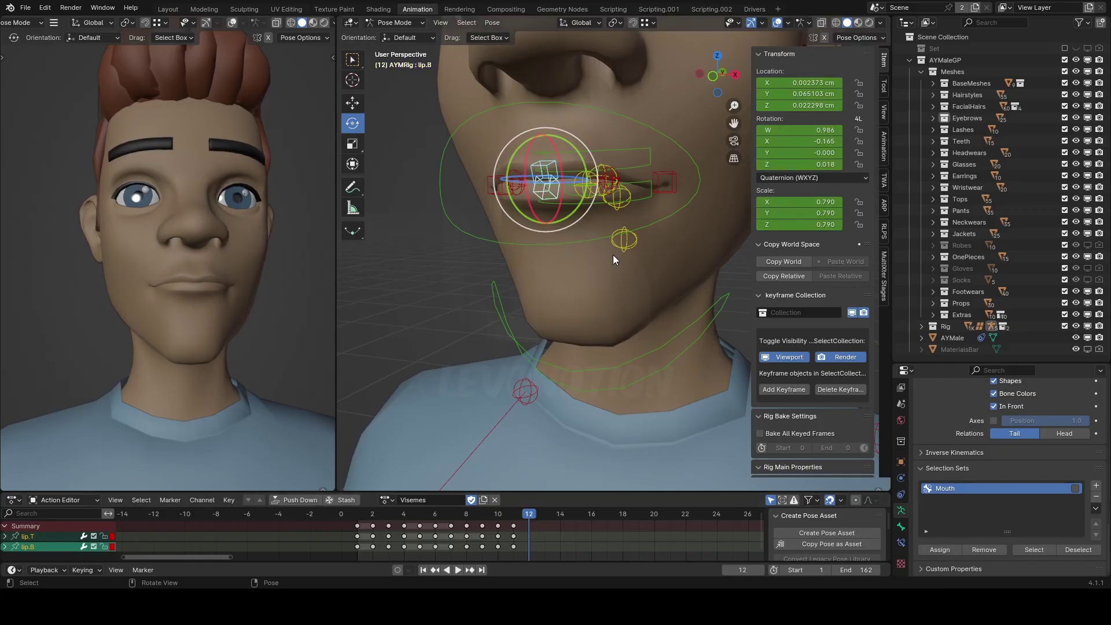
{"action": "middle_click_drag", "start_coordinate": [613, 255], "coordinate": [600, 266]}
{"action": "middle_click_drag", "start_coordinate": [612, 216], "coordinate": [607, 222]}
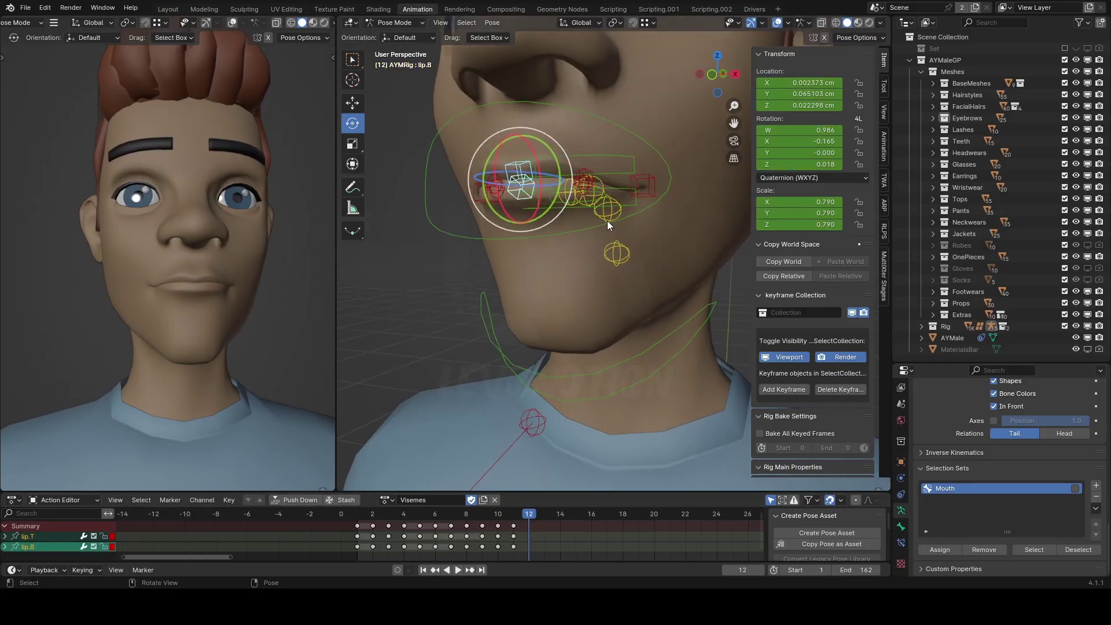
{"action": "left_click", "coordinate": [1034, 550]}
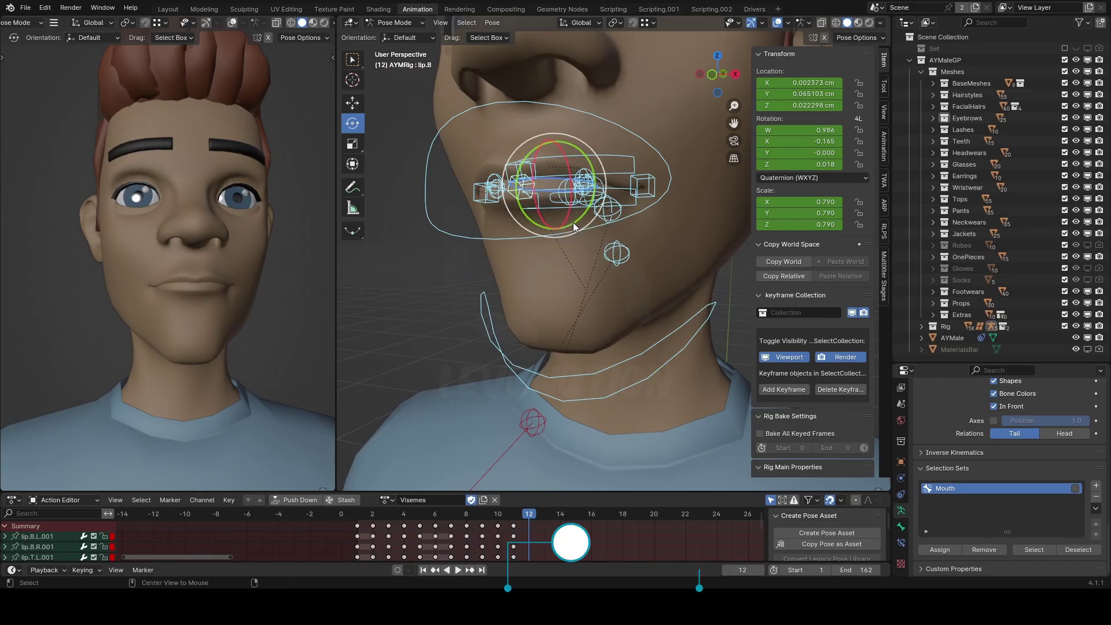
{"action": "key", "text": "alt+g"}
{"action": "key", "text": "alt+r"}
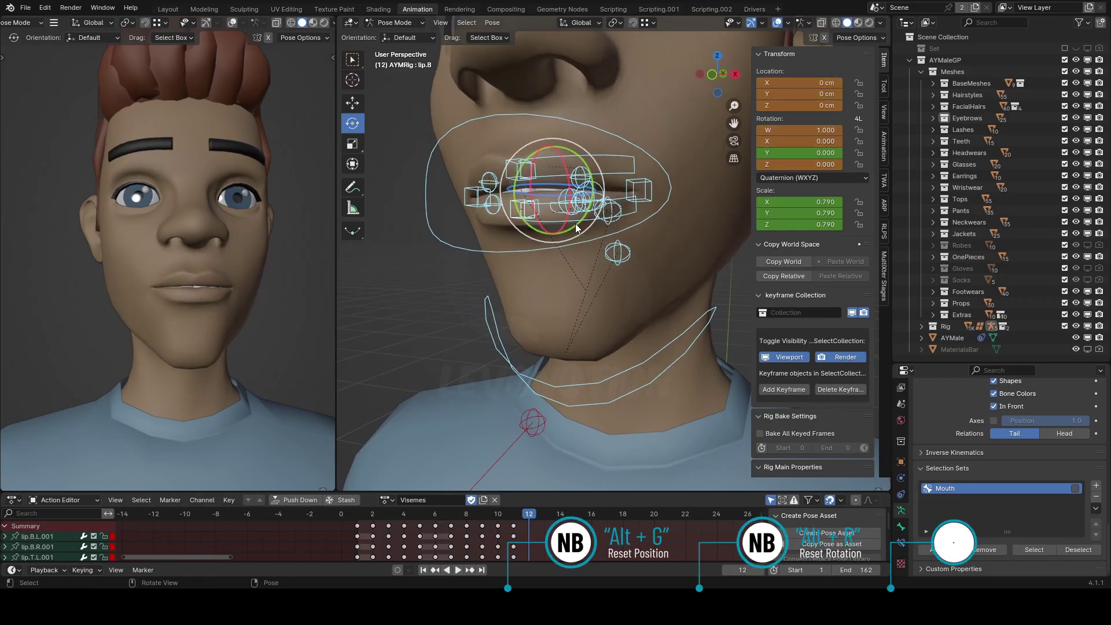
{"action": "key", "text": "alt+s"}
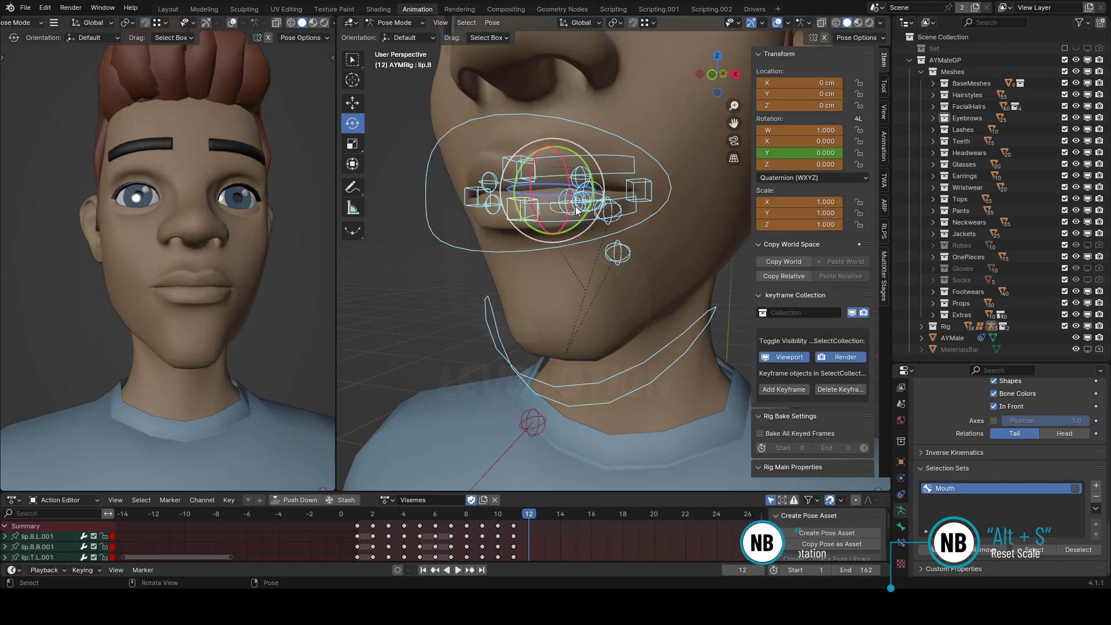
{"action": "middle_click_drag", "start_coordinate": [576, 227], "coordinate": [623, 294]}
{"action": "scroll", "coordinate": [623, 290], "scroll_direction": "up", "scroll_amount": 3}
{"action": "left_click", "coordinate": [668, 220]}
{"action": "middle_click_drag", "start_coordinate": [668, 233], "coordinate": [622, 293]}
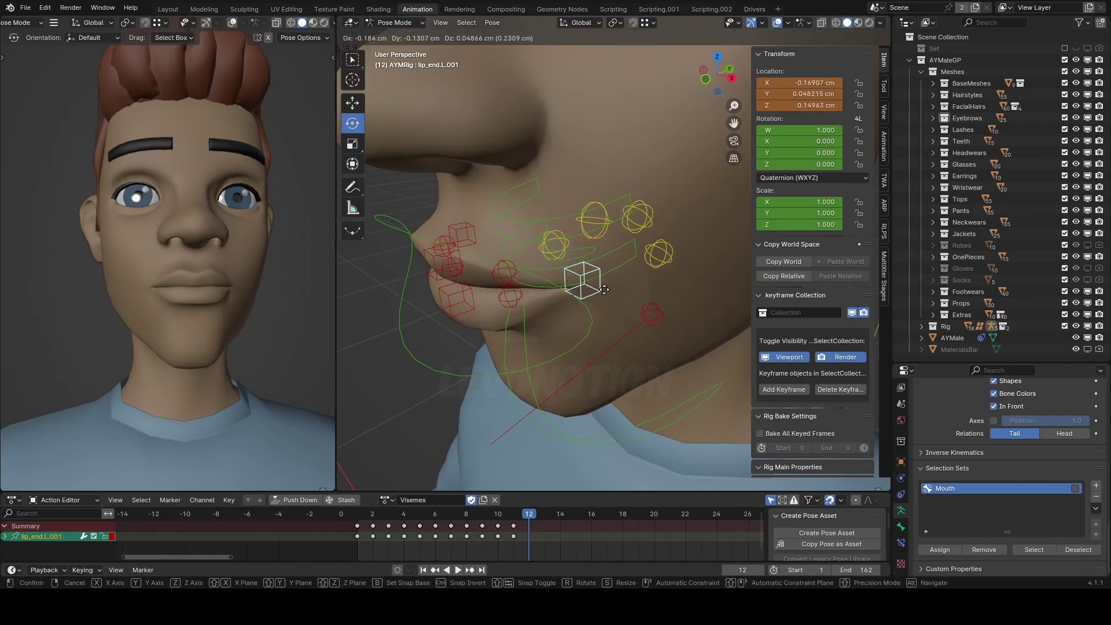
Rotate the jaw_master control downward to open the mouth slightly on frame 12.
{"action": "middle_click_drag", "start_coordinate": [602, 289], "coordinate": [544, 354]}
{"action": "left_click", "coordinate": [544, 355]}
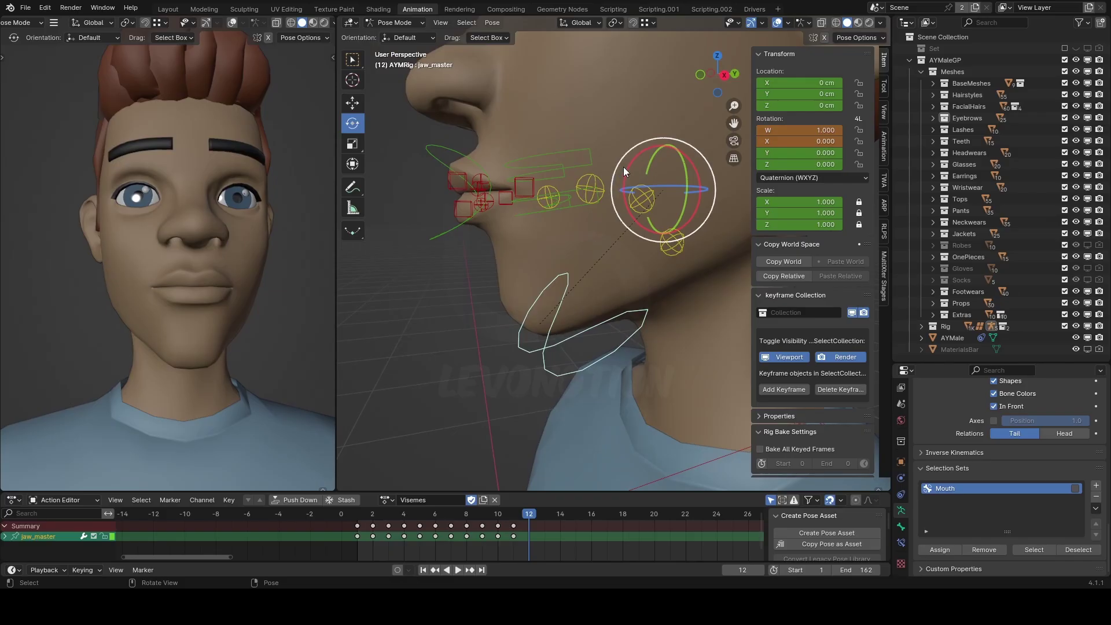
{"action": "left_click_drag", "start_coordinate": [629, 165], "coordinate": [582, 176]}
Move both lip corner controls, lip_end.L.001 and lip_end.R.001, forward about 0.71 cm with the X axis excluded.
{"action": "left_click", "coordinate": [537, 190]}
{"action": "middle_click_drag", "start_coordinate": [537, 189], "coordinate": [551, 218]}
{"action": "left_click", "coordinate": [478, 208], "text": "shift"}
{"action": "left_click", "coordinate": [484, 207]}
{"action": "left_click", "coordinate": [566, 197], "text": "shift"}
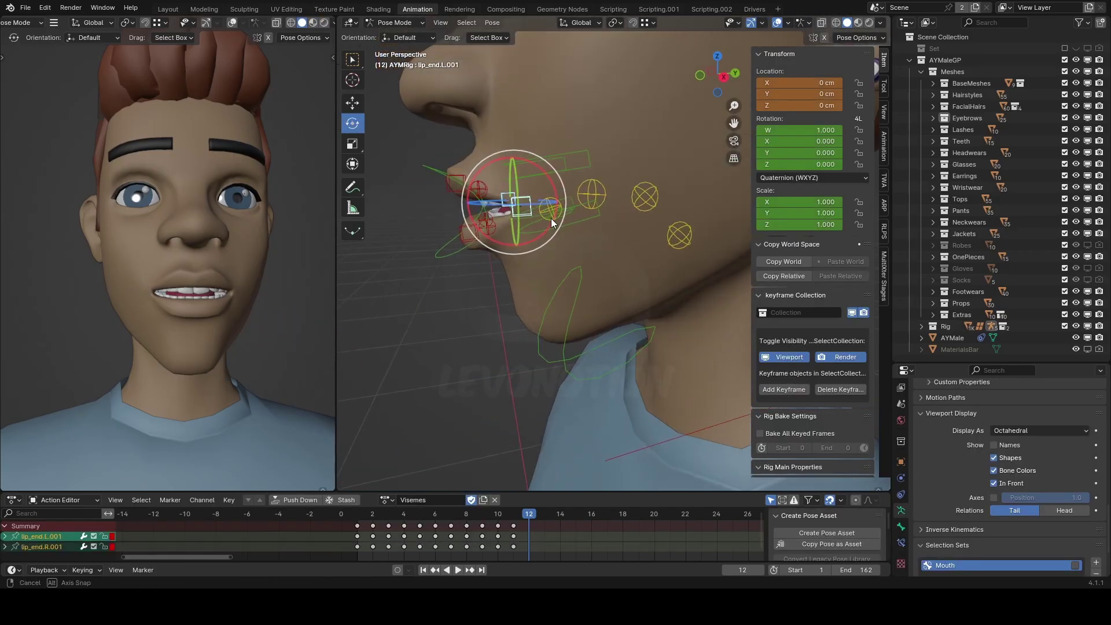
{"action": "left_click", "coordinate": [353, 103]}
{"action": "middle_click_drag", "start_coordinate": [435, 144], "coordinate": [564, 150]}
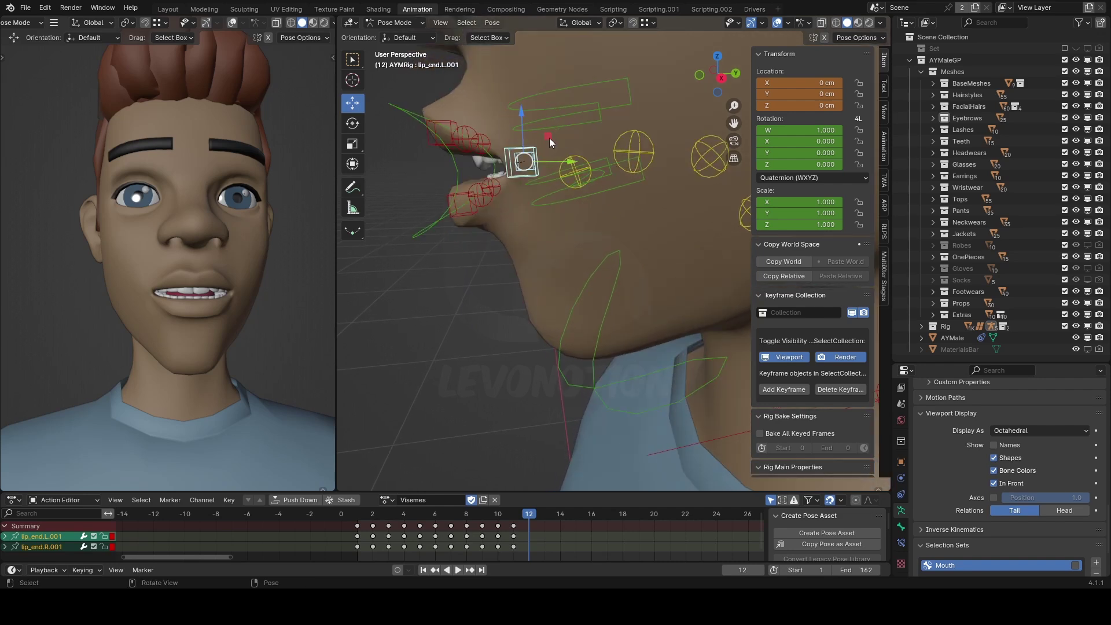
{"action": "key", "text": "g"}
{"action": "key", "text": "shift+x"}
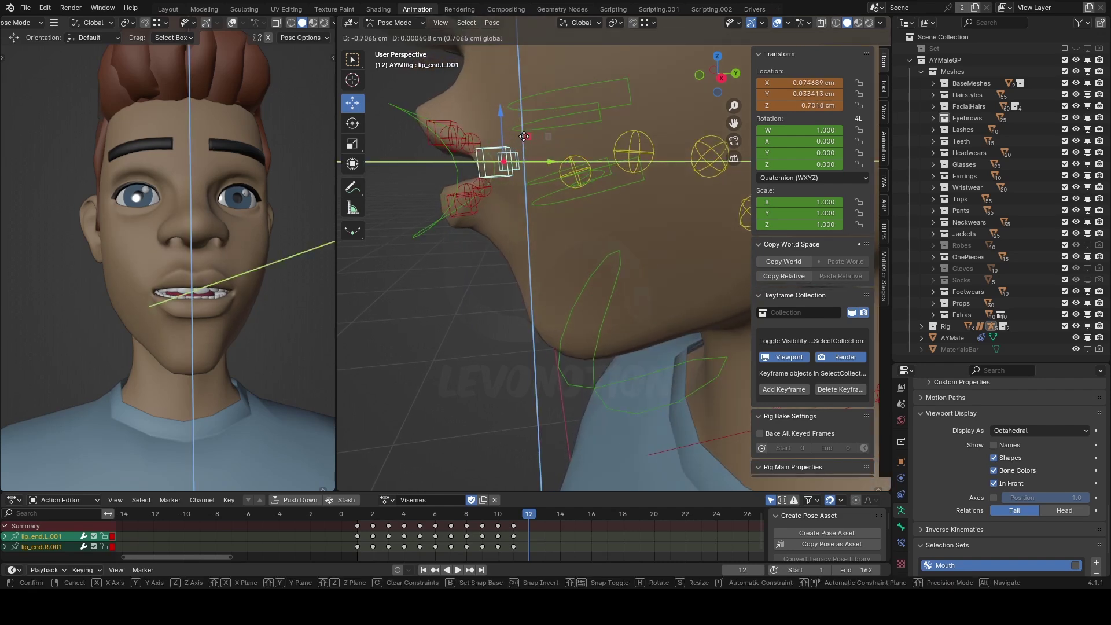
{"action": "left_click", "coordinate": [520, 137]}
Pull the left lip corner control inward to an X location of about -1.28 cm and mirror its pose onto the opposite corner.
{"action": "middle_click_drag", "start_coordinate": [520, 137], "coordinate": [585, 185]}
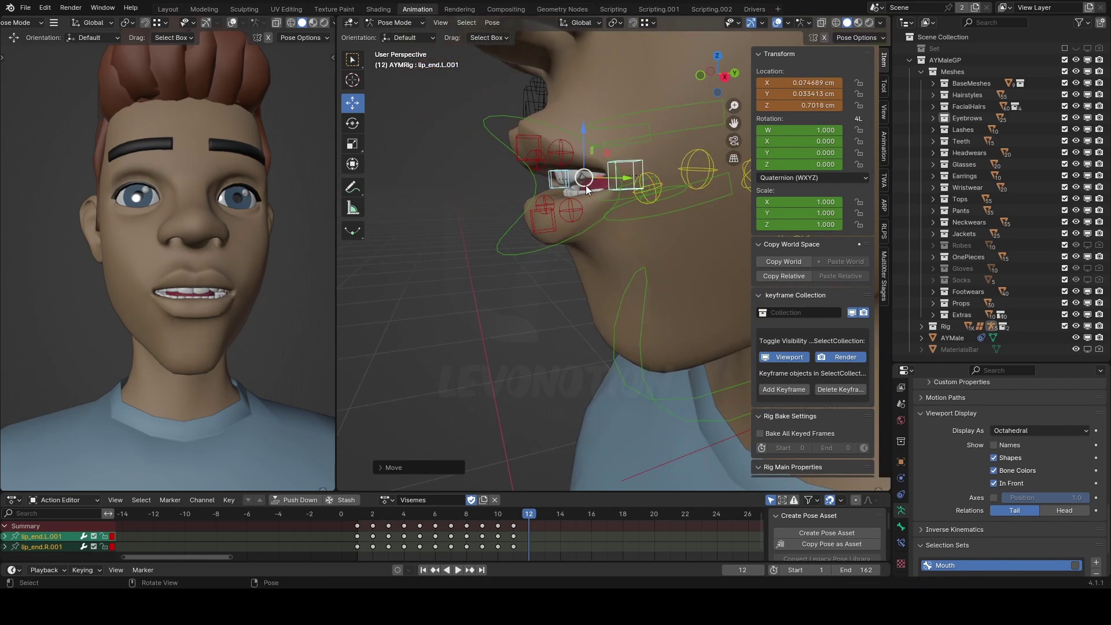
{"action": "left_click", "coordinate": [520, 141]}
{"action": "left_click", "coordinate": [546, 231], "text": "shift"}
{"action": "middle_click_drag", "start_coordinate": [576, 233], "coordinate": [553, 226]}
{"action": "left_click_drag", "start_coordinate": [565, 161], "coordinate": [553, 161]}
{"action": "middle_click_drag", "start_coordinate": [573, 210], "coordinate": [669, 216]}
{"action": "left_click", "coordinate": [702, 185]}
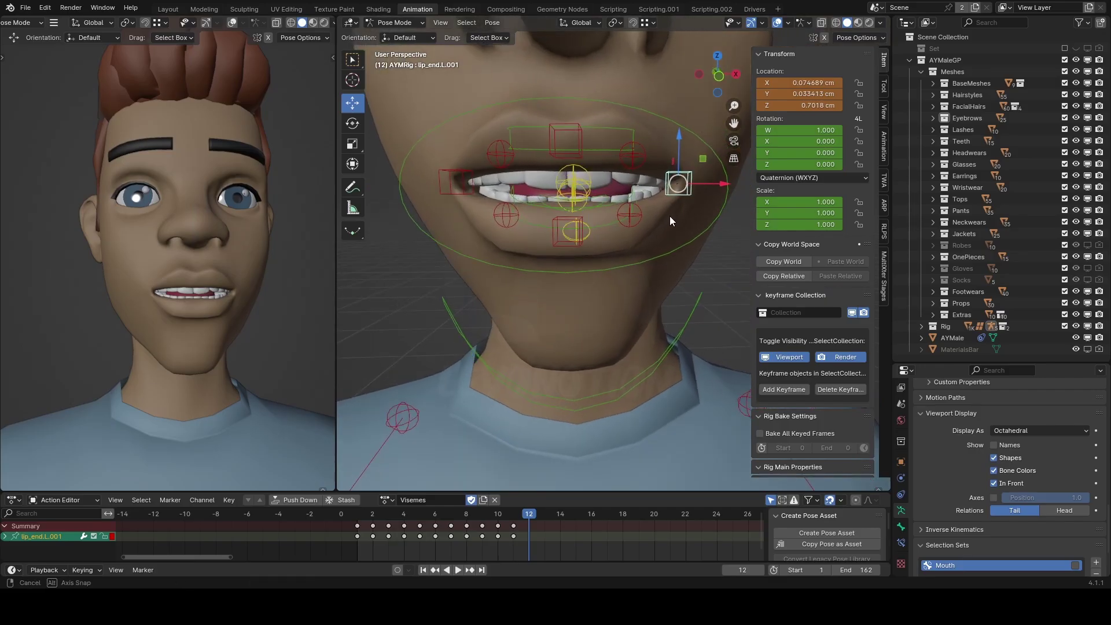
{"action": "left_click_drag", "start_coordinate": [703, 162], "coordinate": [663, 167]}
{"action": "key", "text": "ctrl+c"}
{"action": "key", "text": "ctrl+v"}
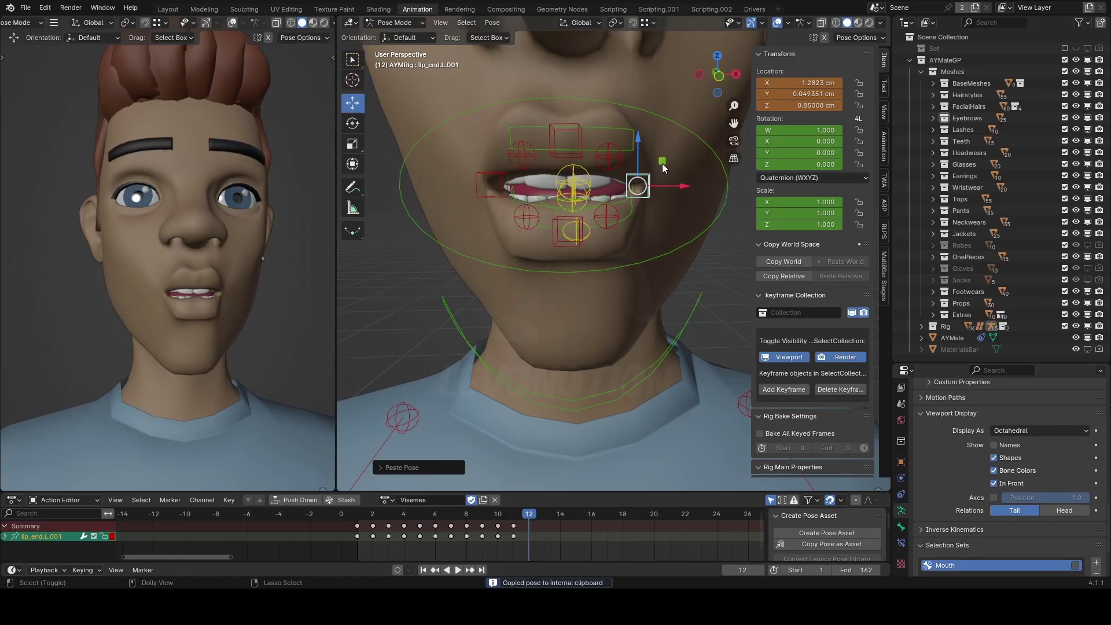
Move the left upper and lower lip controls inward along X by about 0.12 cm and mirror their pose onto the other side.
{"action": "middle_click_drag", "start_coordinate": [645, 229], "coordinate": [646, 230]}
{"action": "scroll", "coordinate": [616, 229], "scroll_direction": "up", "scroll_amount": 1}
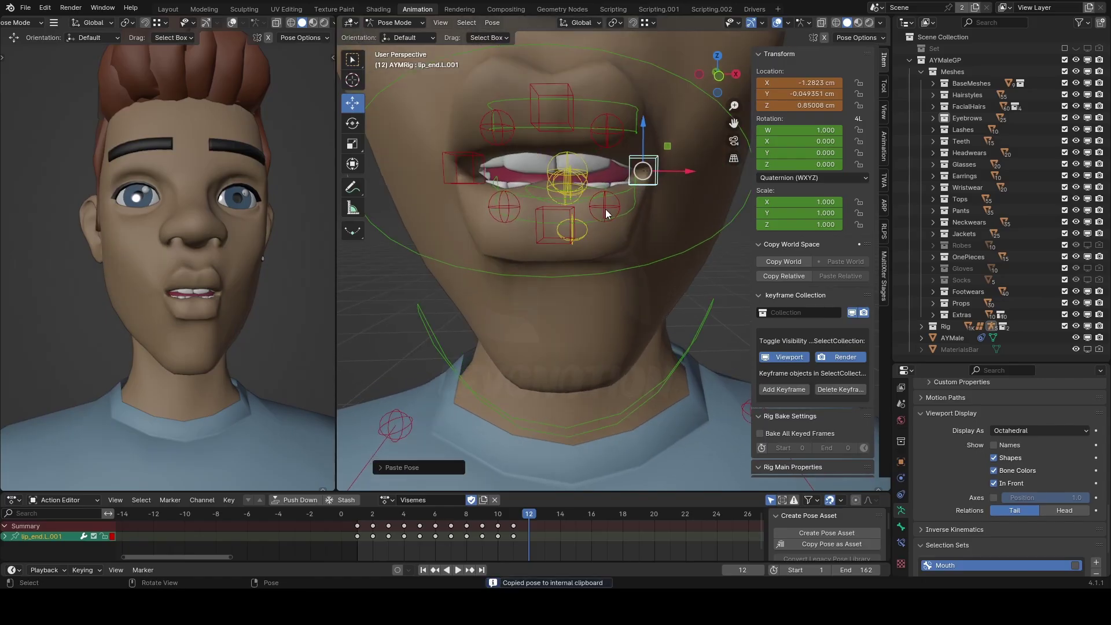
{"action": "left_click", "coordinate": [605, 210]}
{"action": "left_click", "coordinate": [604, 131], "text": "shift"}
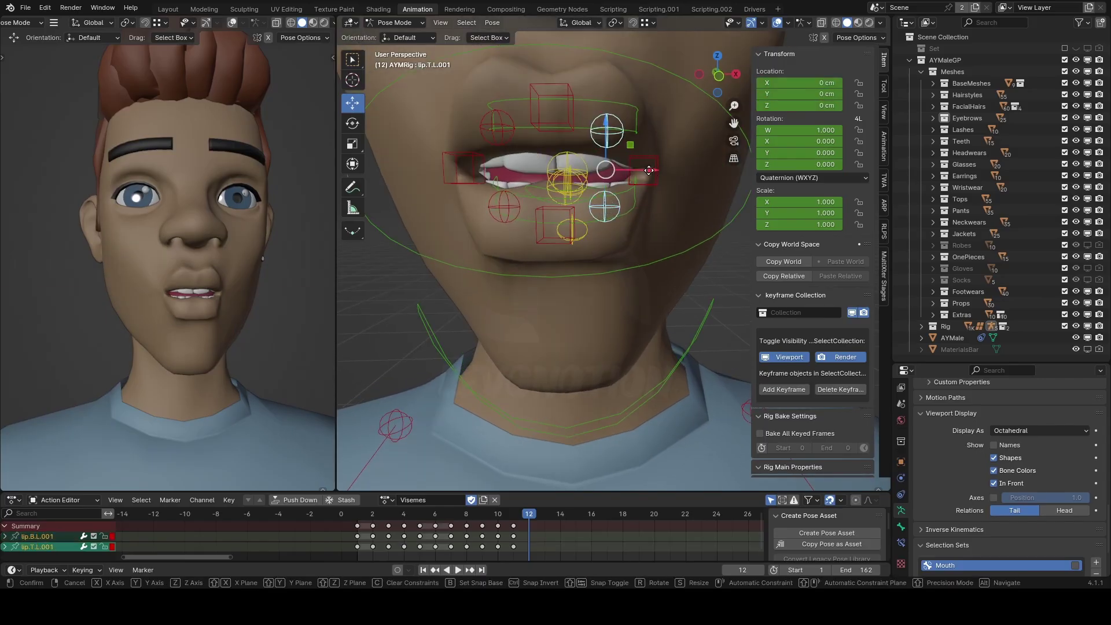
{"action": "key", "text": "g"}
{"action": "key", "text": "x"}
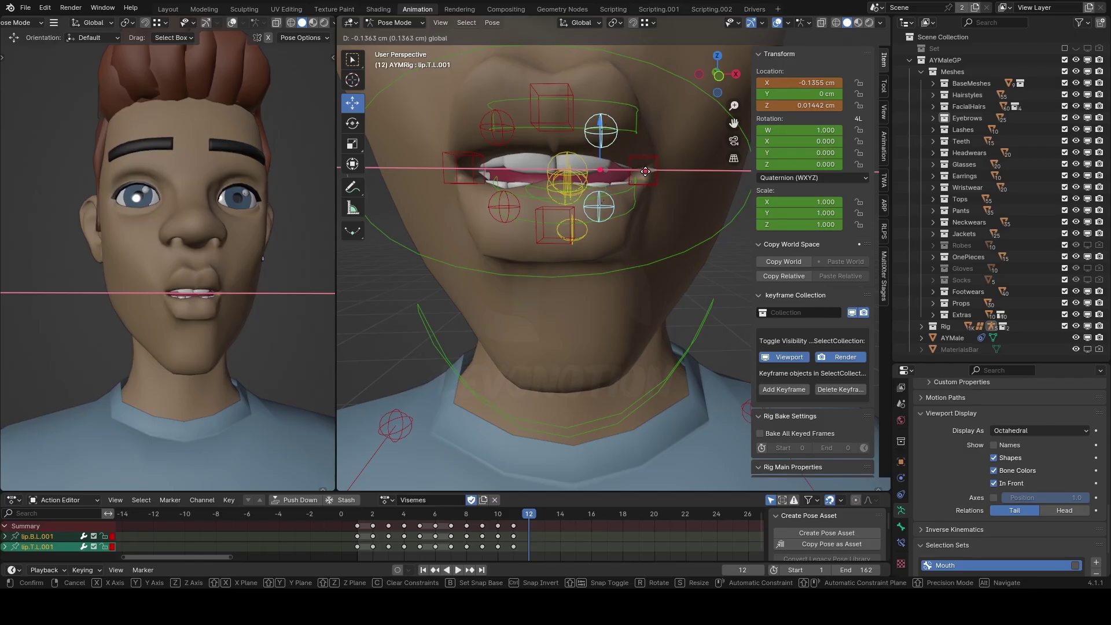
{"action": "left_click", "coordinate": [646, 176]}
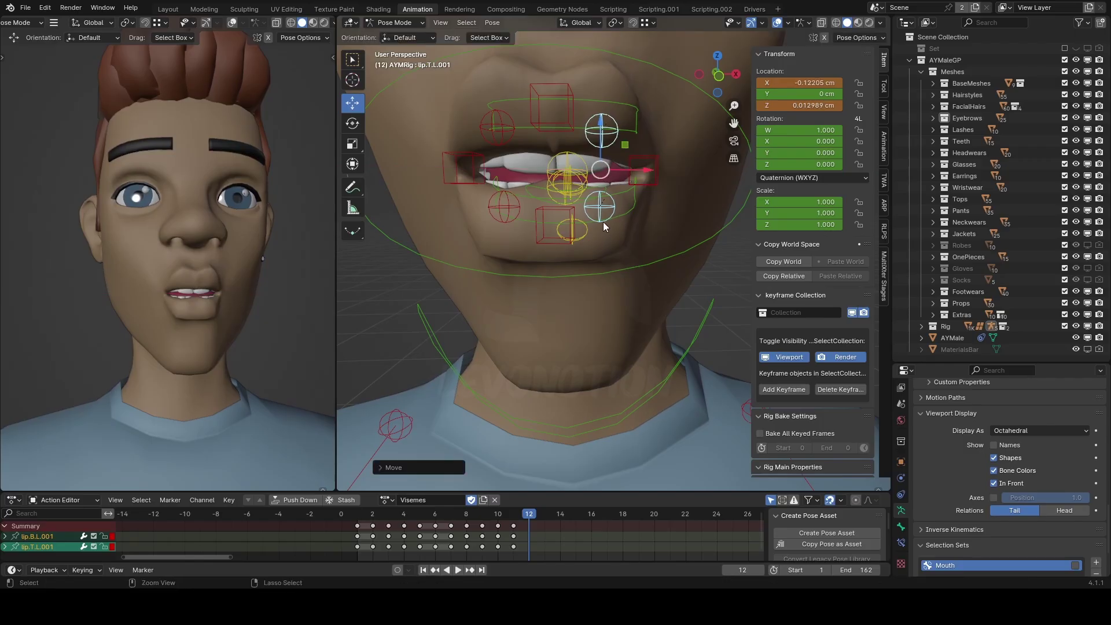
{"action": "key", "text": "ctrl+c"}
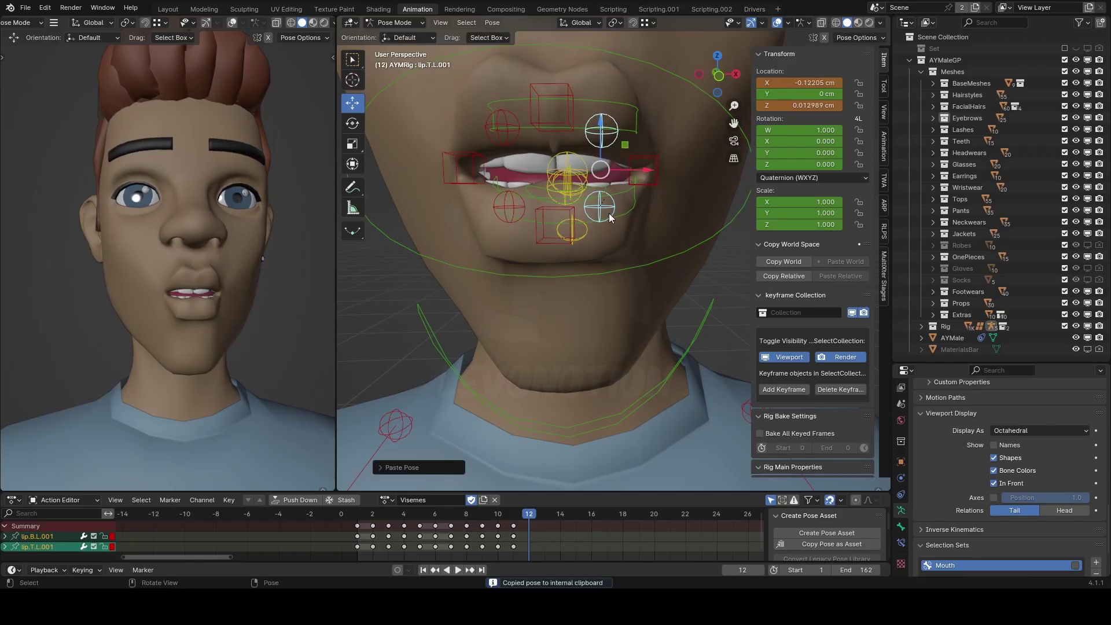
{"action": "key", "text": "ctrl+v"}
Lower the upper-left lip control, lip.T.L.001, by about 0.25 cm.
{"action": "left_click", "coordinate": [606, 145]}
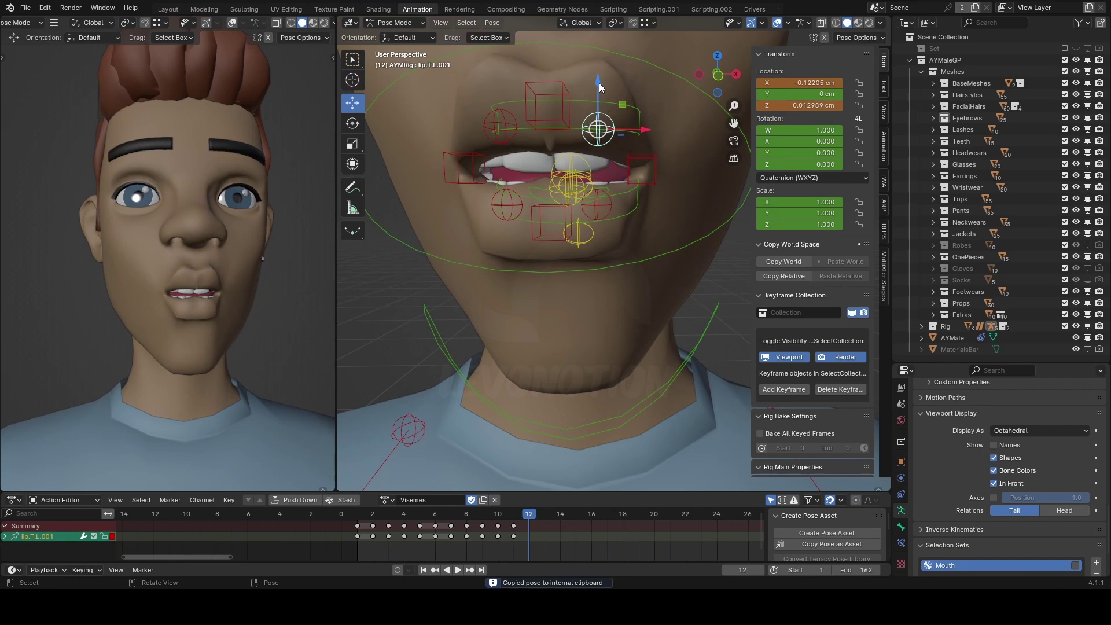
{"action": "left_click_drag", "start_coordinate": [599, 84], "coordinate": [600, 95]}
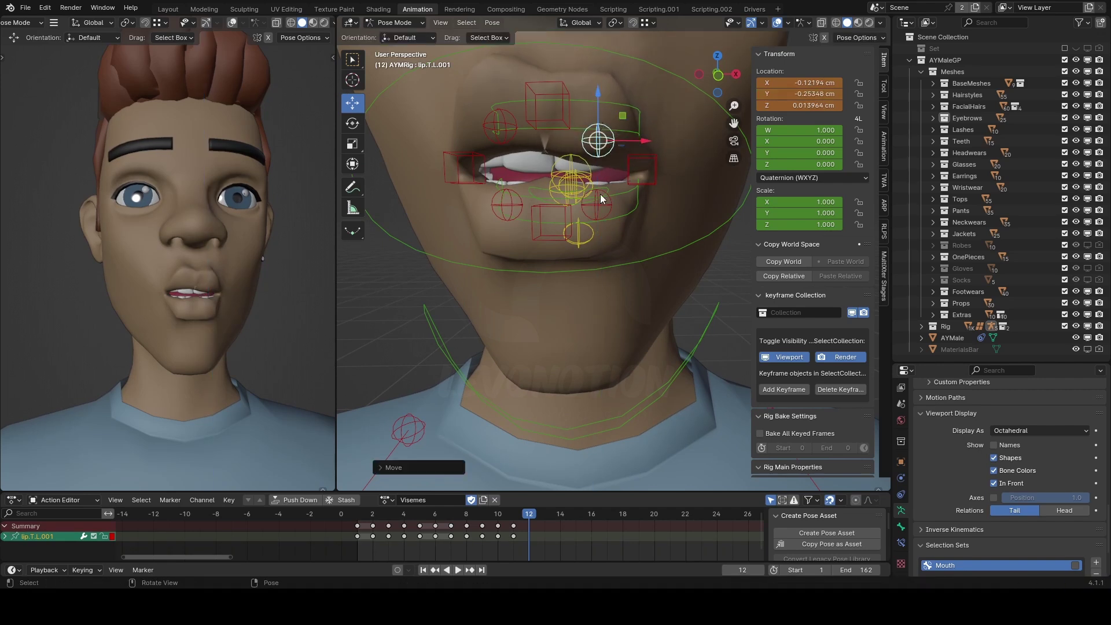
Nudge the upper-left lip control, lip.T.L.001, outward along the X axis to an X location of about -0.055 cm.
{"action": "left_click", "coordinate": [602, 203]}
{"action": "left_click_drag", "start_coordinate": [596, 160], "coordinate": [567, 148]}
{"action": "middle_click_drag", "start_coordinate": [542, 148], "coordinate": [576, 152]}
{"action": "left_click", "coordinate": [611, 151]}
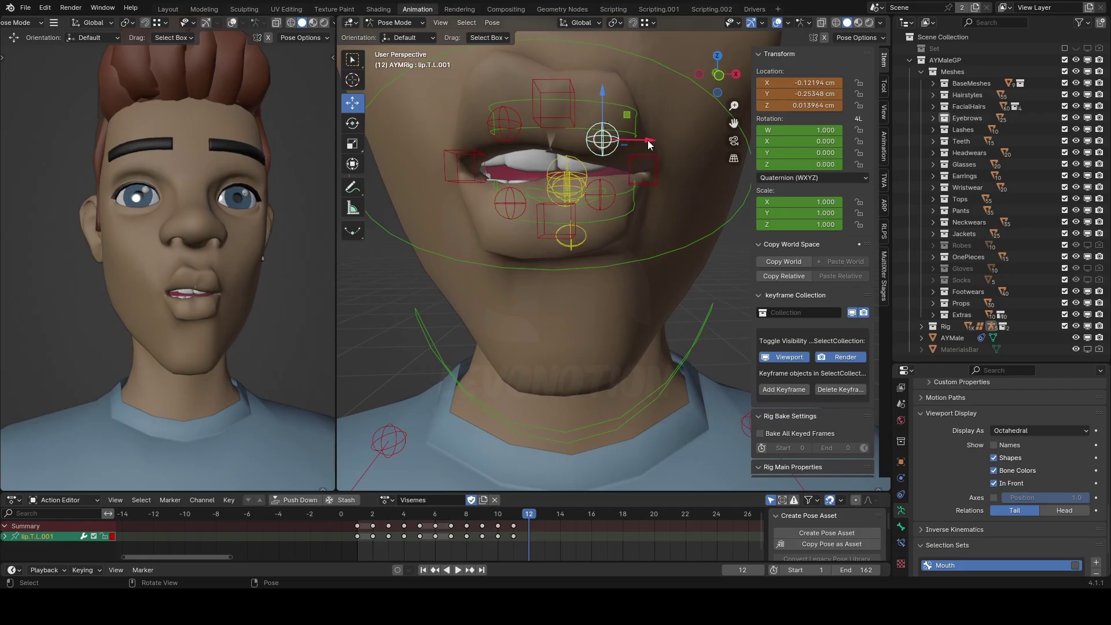
{"action": "left_click_drag", "start_coordinate": [649, 145], "coordinate": [653, 141]}
{"action": "middle_click_drag", "start_coordinate": [638, 165], "coordinate": [632, 168]}
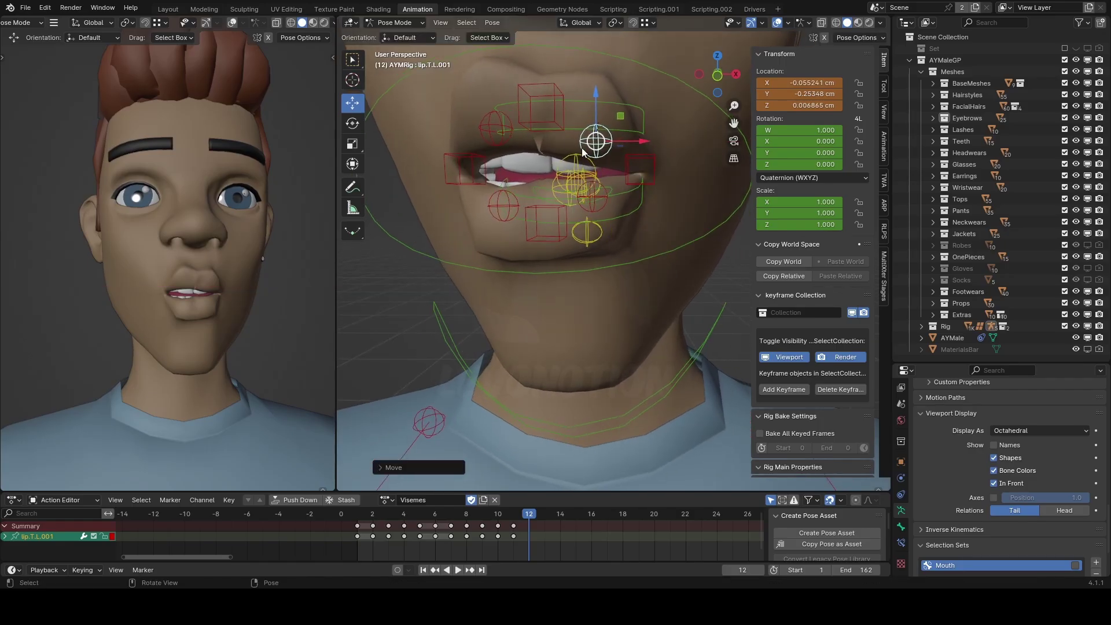
Move the upper centre lip control, lip.T, to about 0.005 cm in X and 0.295 cm in Z.
{"action": "left_click", "coordinate": [549, 119]}
{"action": "middle_click_drag", "start_coordinate": [573, 140], "coordinate": [554, 133]}
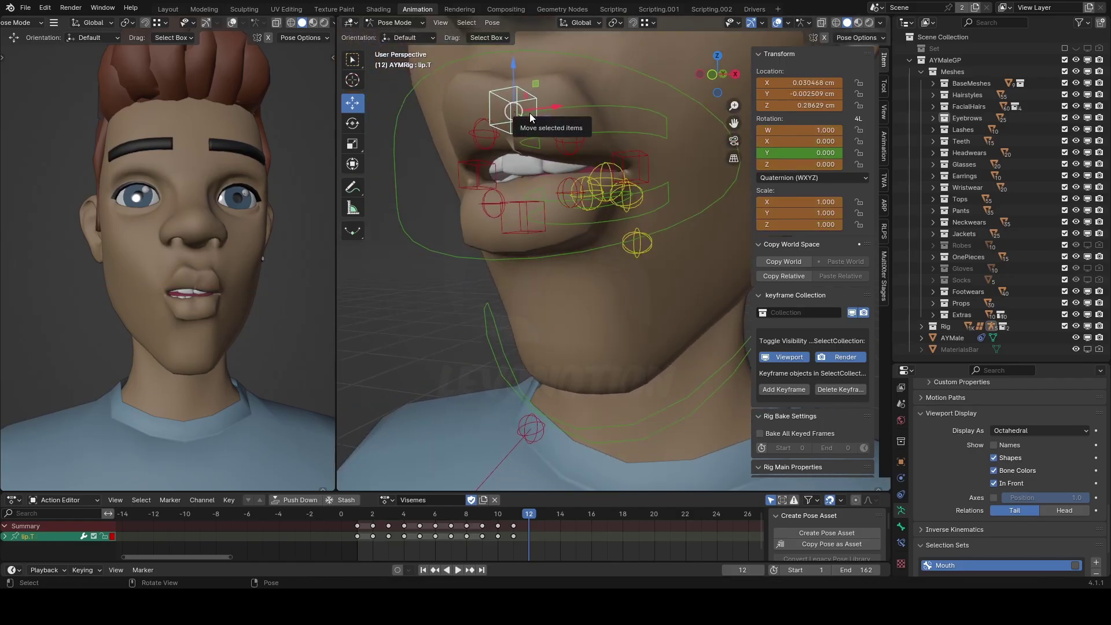
{"action": "left_click_drag", "start_coordinate": [530, 117], "coordinate": [549, 154]}
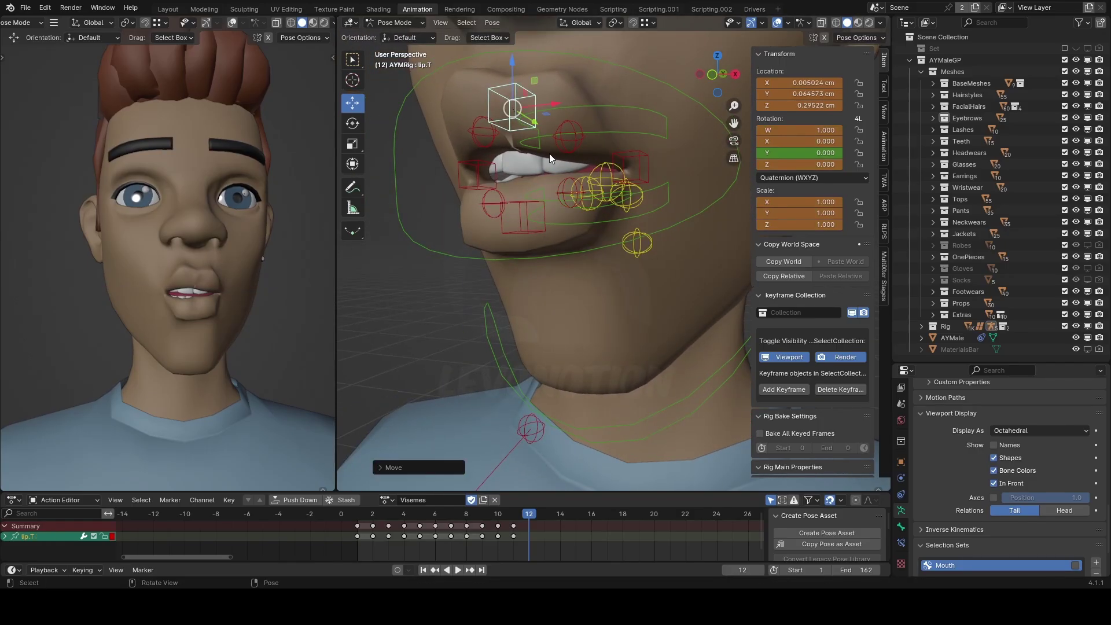
Shift lip.T.L.001 to an X location of about 0.08 cm and lower it to a Y location of about -0.35 cm.
{"action": "middle_click_drag", "start_coordinate": [550, 154], "coordinate": [613, 186]}
{"action": "left_click", "coordinate": [611, 160]}
{"action": "key", "text": "g"}
{"action": "left_click", "coordinate": [587, 210]}
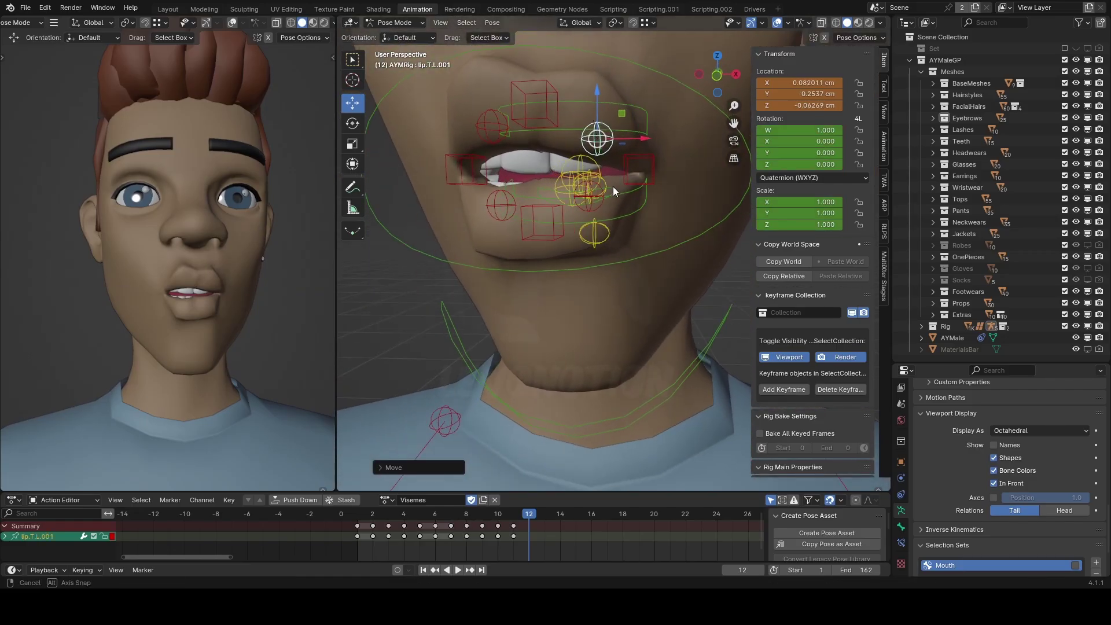
{"action": "left_click_drag", "start_coordinate": [596, 90], "coordinate": [595, 96]}
Raise the lower-left lip control, lip.B.L.001, to a Y location of about 0.38 cm.
{"action": "middle_click_drag", "start_coordinate": [617, 186], "coordinate": [628, 193]}
{"action": "left_click", "coordinate": [616, 199]}
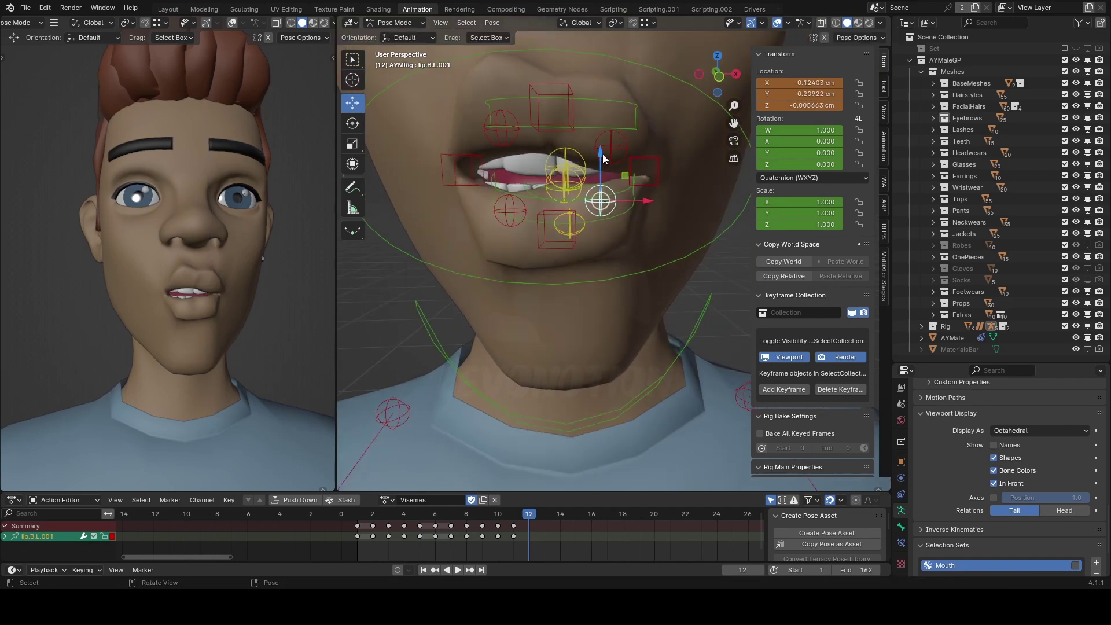
{"action": "left_click_drag", "start_coordinate": [603, 154], "coordinate": [602, 145]}
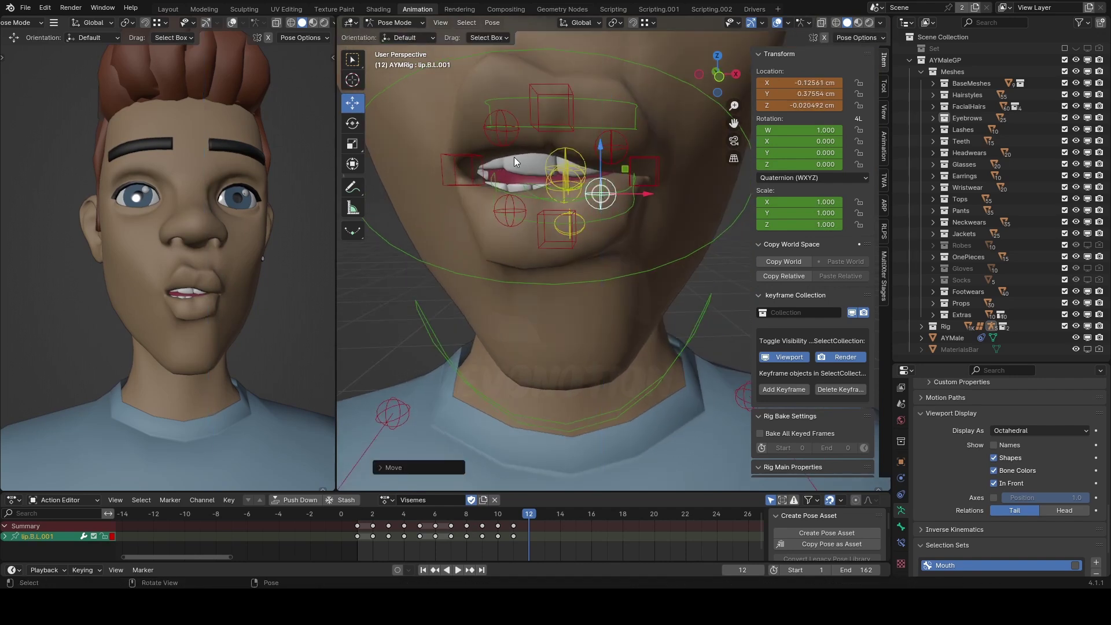
Lower the upper-right lip control, lip.T.R.001, to about Y -0.32 cm and shift it along global Y to about Z -0.32 cm.
{"action": "left_click", "coordinate": [516, 142]}
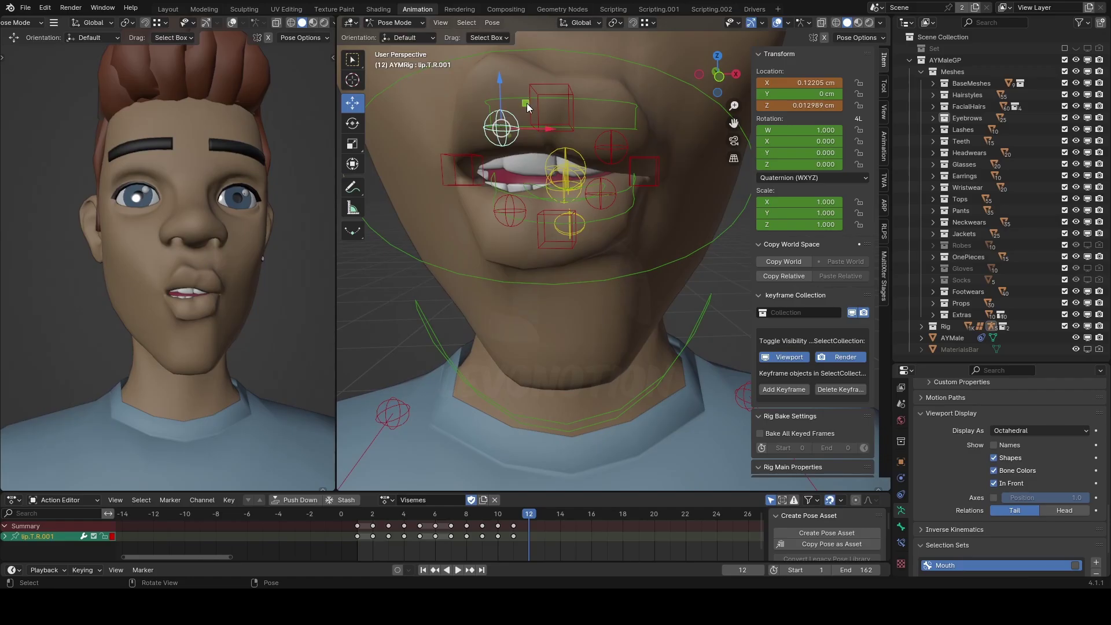
{"action": "left_click_drag", "start_coordinate": [526, 103], "coordinate": [524, 120]}
{"action": "middle_click_drag", "start_coordinate": [525, 121], "coordinate": [598, 147]}
{"action": "left_click_drag", "start_coordinate": [605, 188], "coordinate": [600, 187]}
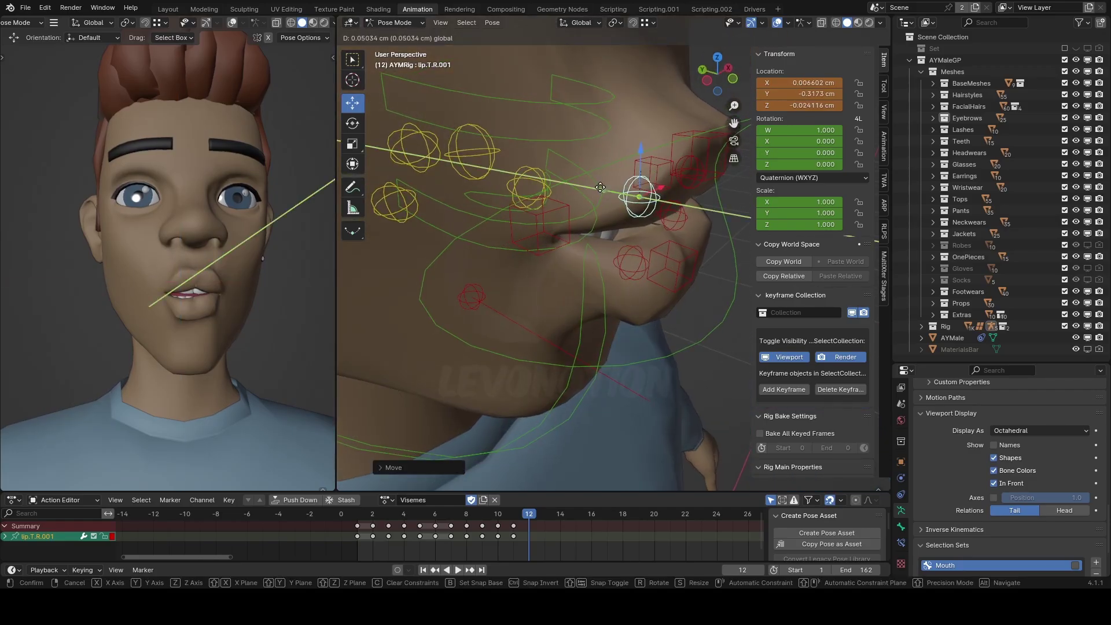
{"action": "left_click", "coordinate": [614, 206]}
{"action": "middle_click_drag", "start_coordinate": [614, 206], "coordinate": [585, 196]}
{"action": "key", "text": "g"}
{"action": "key", "text": "y"}
{"action": "left_click", "coordinate": [632, 237]}
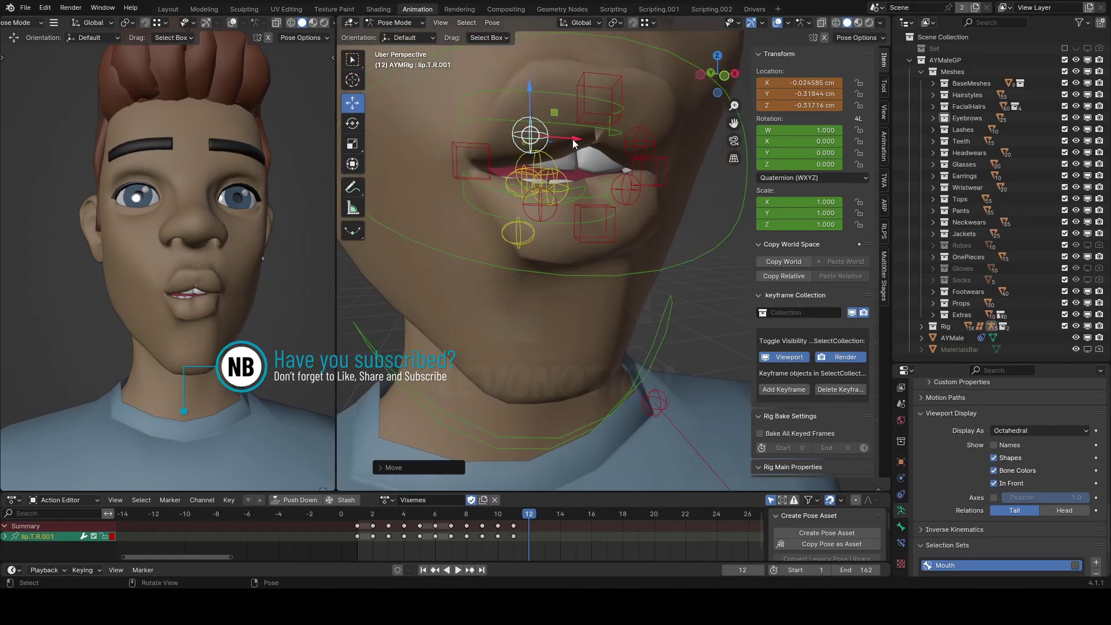
Shift lip.T.R.001 to about X -0.23 cm, Y -0.45 cm, and raise the lower lip control lip.B.R.001 to about Y 0.39 cm.
{"action": "key", "text": "g"}
{"action": "left_click", "coordinate": [596, 163]}
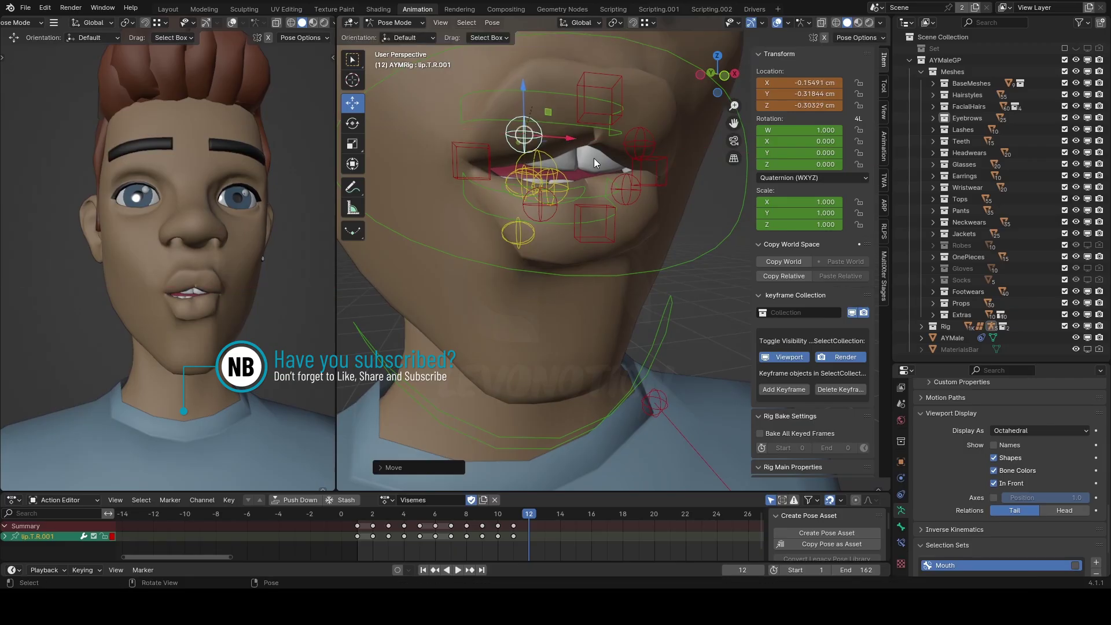
{"action": "middle_click_drag", "start_coordinate": [596, 162], "coordinate": [561, 167]}
{"action": "key", "text": "g"}
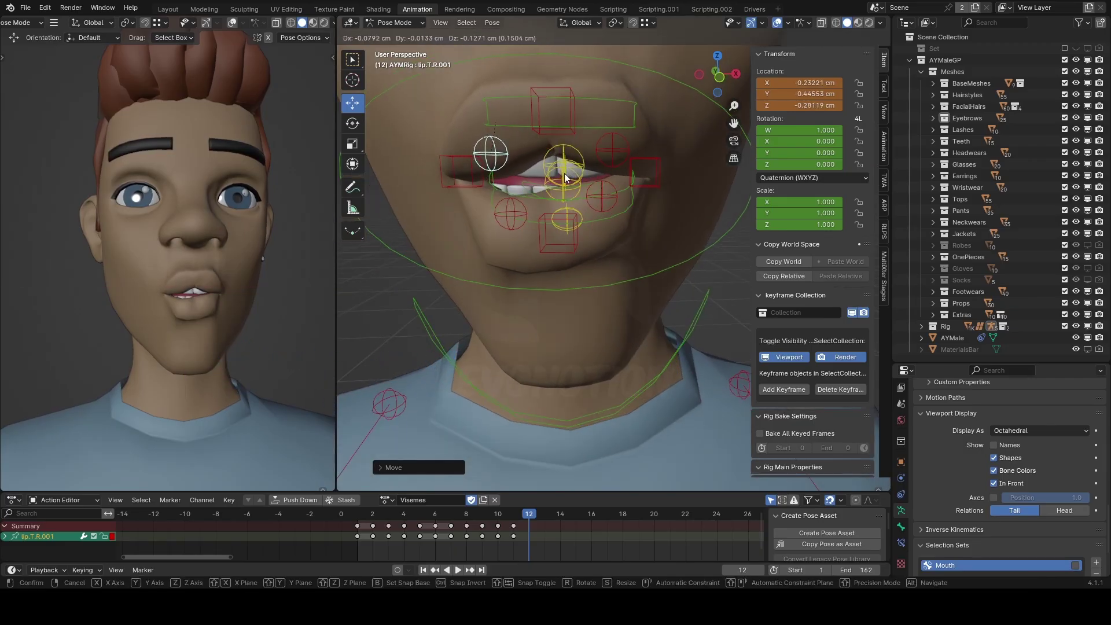
{"action": "left_click", "coordinate": [564, 172]}
{"action": "middle_click_drag", "start_coordinate": [564, 172], "coordinate": [529, 210]}
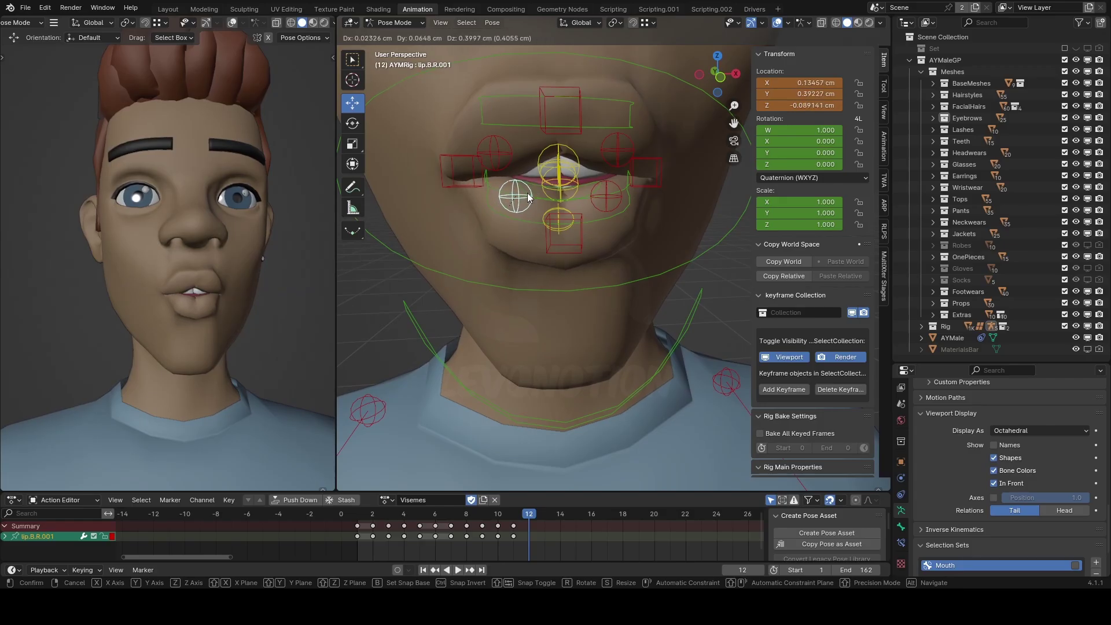
{"action": "left_click", "coordinate": [527, 193]}
Rotate the jaw_master control to close the jaw until its quaternion X rotation is about 0.024.
{"action": "middle_click_drag", "start_coordinate": [573, 203], "coordinate": [583, 254]}
{"action": "left_click", "coordinate": [586, 358]}
{"action": "middle_click_drag", "start_coordinate": [587, 358], "coordinate": [572, 293]}
{"action": "left_click", "coordinate": [352, 123]}
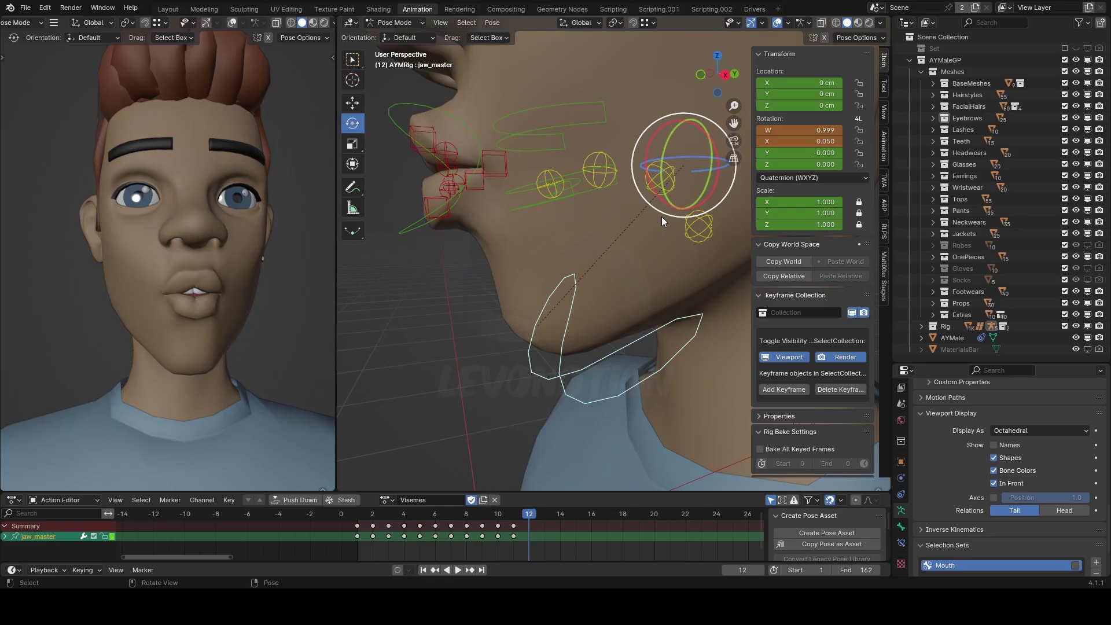
{"action": "left_click_drag", "start_coordinate": [666, 207], "coordinate": [656, 197]}
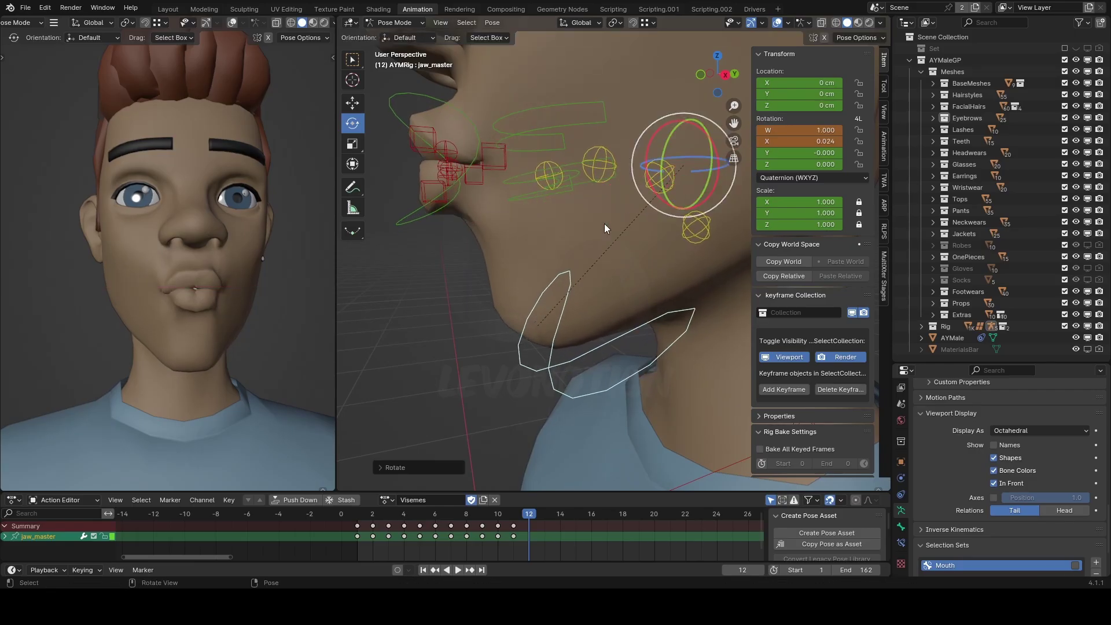
Reposition the left lip corner control, lip_end.L.001, in side and front views to an X location of about -0.7 cm.
{"action": "middle_click_drag", "start_coordinate": [604, 223], "coordinate": [566, 246]}
{"action": "middle_click_drag", "start_coordinate": [459, 247], "coordinate": [505, 186]}
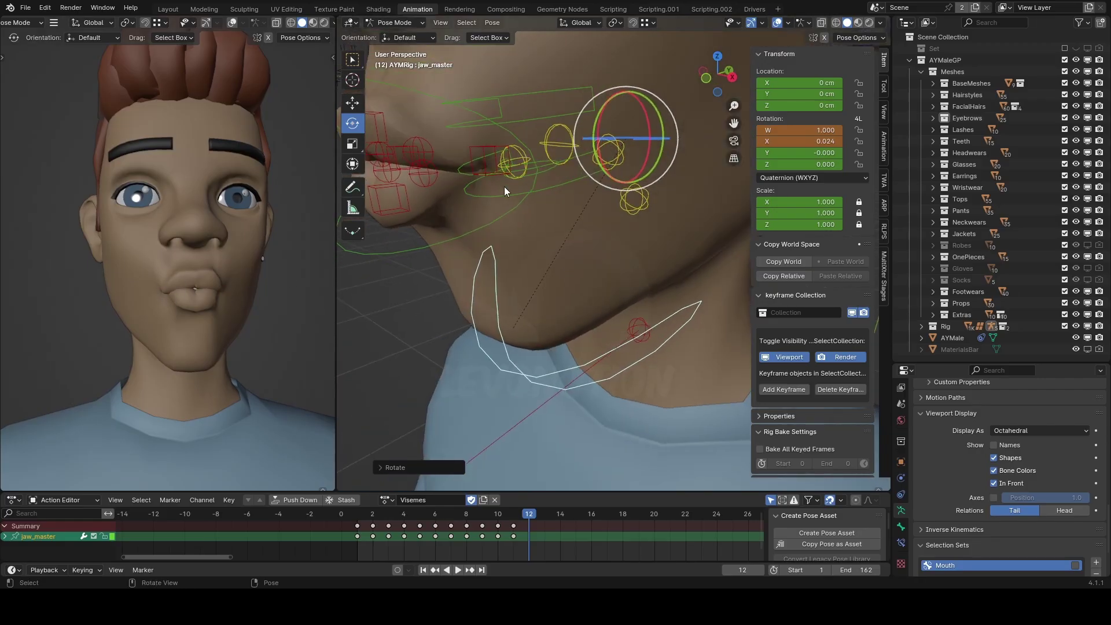
{"action": "left_click", "coordinate": [476, 152]}
{"action": "middle_click_drag", "start_coordinate": [476, 152], "coordinate": [509, 190]}
{"action": "key", "text": "g"}
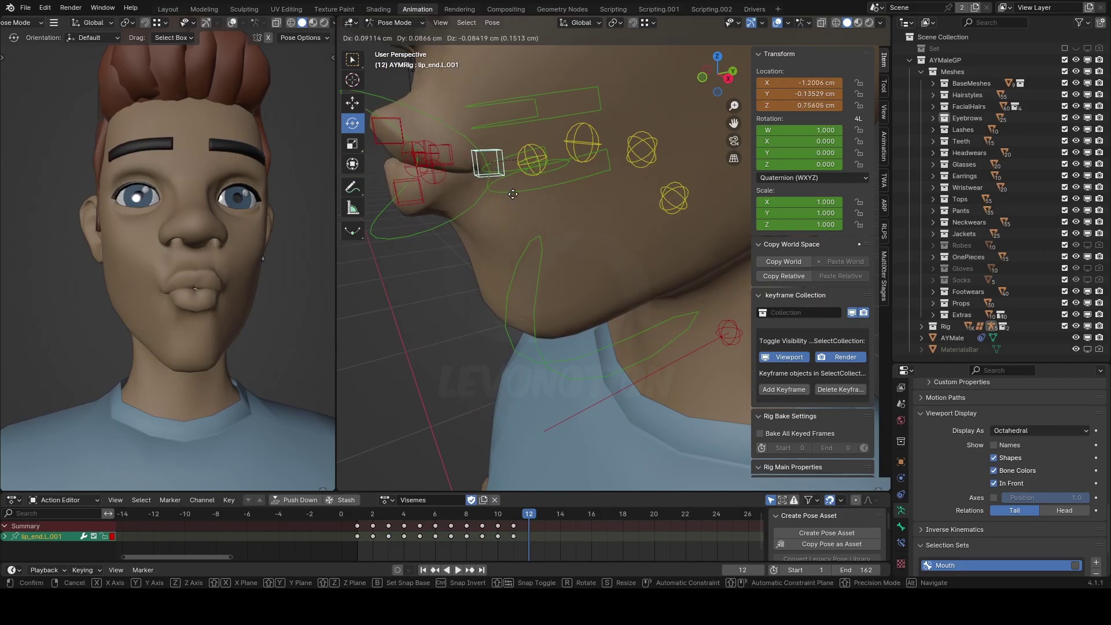
{"action": "left_click", "coordinate": [486, 207]}
{"action": "middle_click_drag", "start_coordinate": [479, 210], "coordinate": [564, 210]}
{"action": "key", "text": "g"}
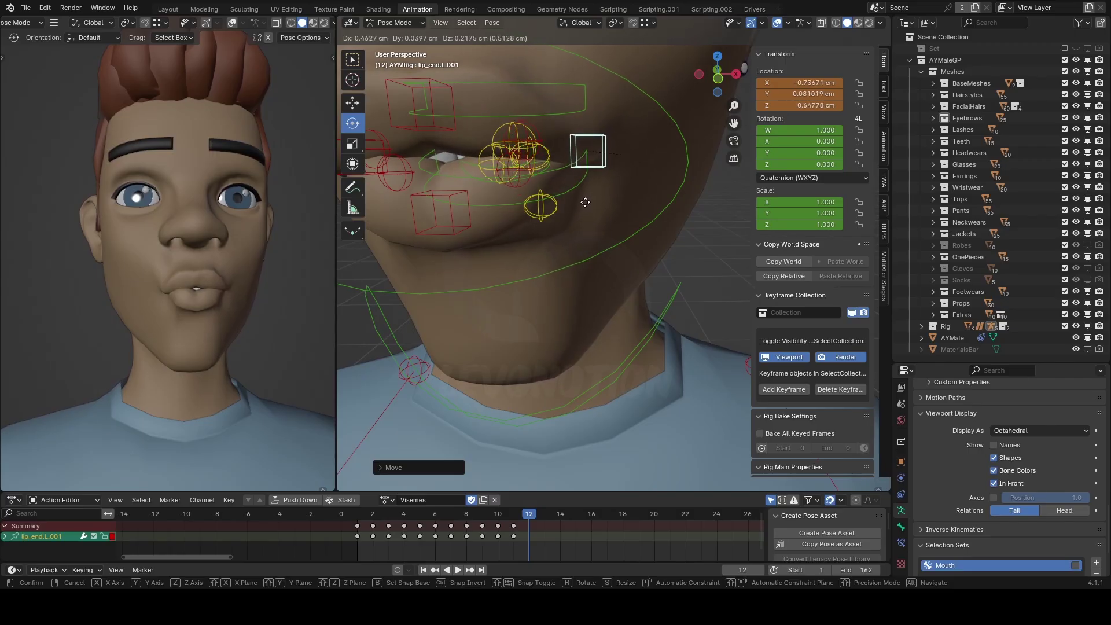
{"action": "left_click", "coordinate": [593, 203]}
Adjust the left lip corner control's position once more and mirror its pose onto the opposite corner.
{"action": "middle_click_drag", "start_coordinate": [595, 203], "coordinate": [568, 195]}
{"action": "key", "text": "g"}
{"action": "left_click", "coordinate": [472, 198]}
{"action": "key", "text": "ctrl+c"}
{"action": "key", "text": "ctrl+v"}
Move the left lip controls lip.B.L.001 and lip.T.L.001 together horizontally backward by about 0.15 cm.
{"action": "left_click", "coordinate": [560, 186]}
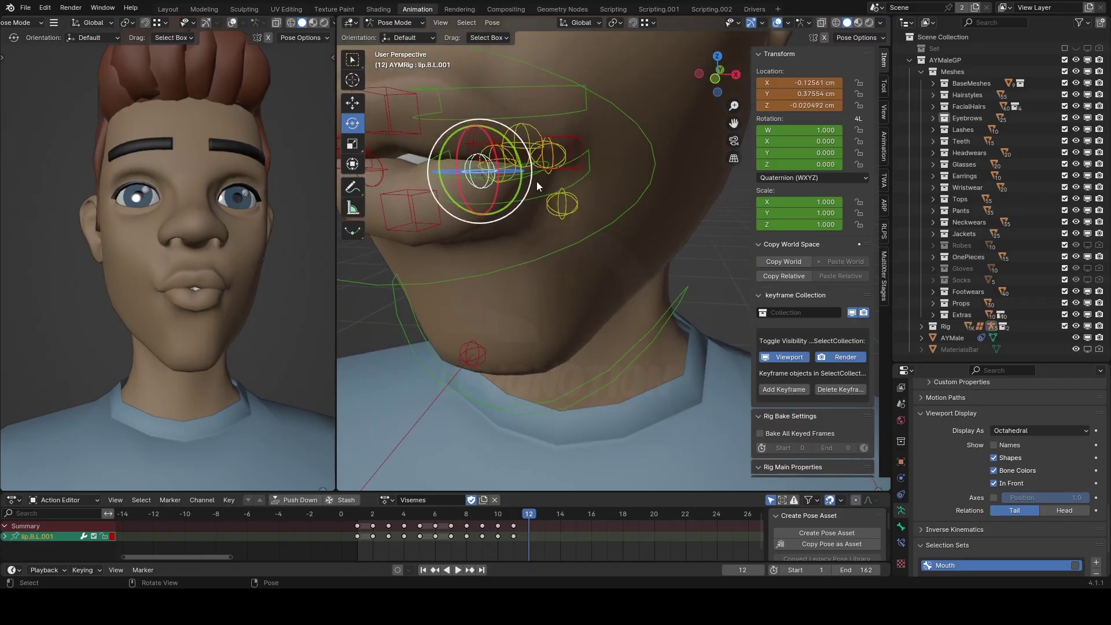
{"action": "left_click", "coordinate": [469, 142], "text": "shift"}
{"action": "middle_click_drag", "start_coordinate": [469, 141], "coordinate": [445, 173]}
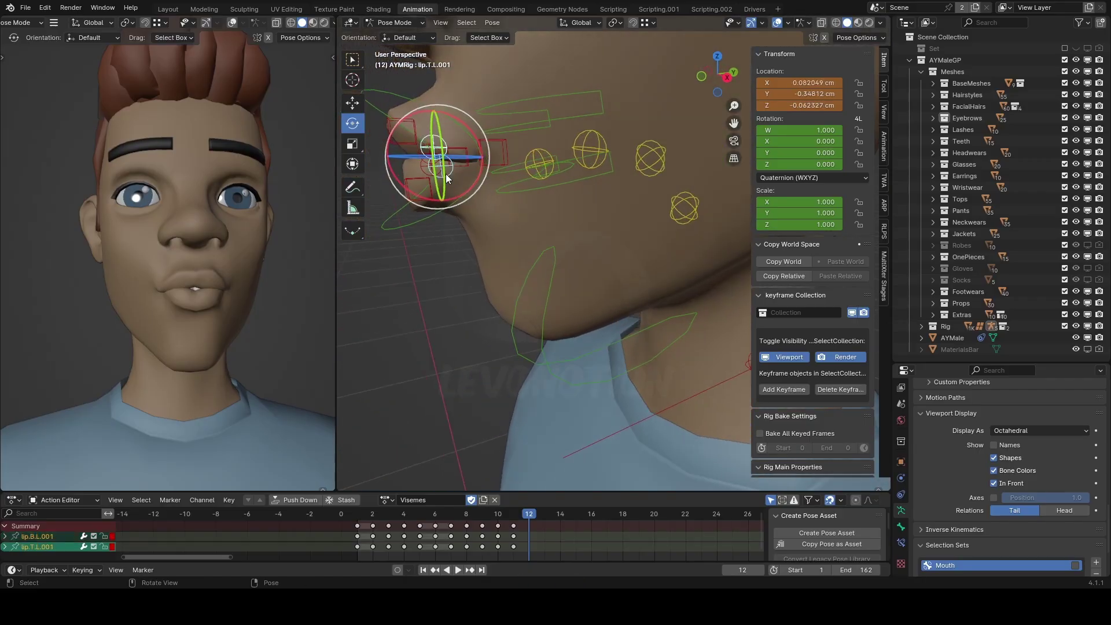
{"action": "key", "text": "g"}
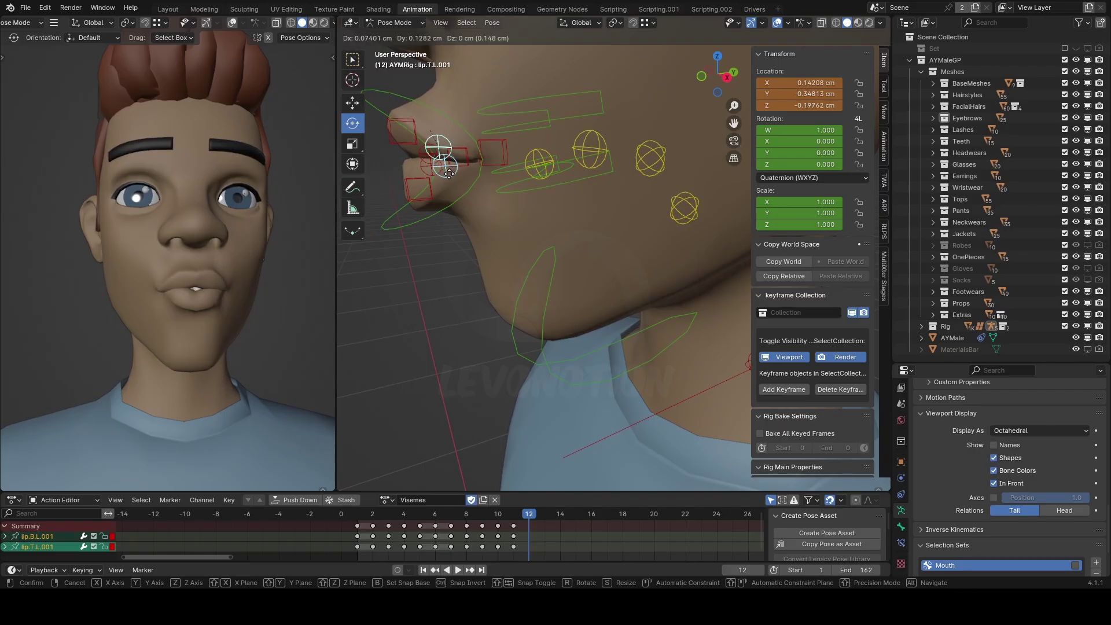
{"action": "left_click", "coordinate": [449, 175]}
Move both left lip controls inward by about 0.35 cm and mirror their pose onto the opposite side.
{"action": "middle_click_drag", "start_coordinate": [444, 203], "coordinate": [539, 208]}
{"action": "key", "text": "g"}
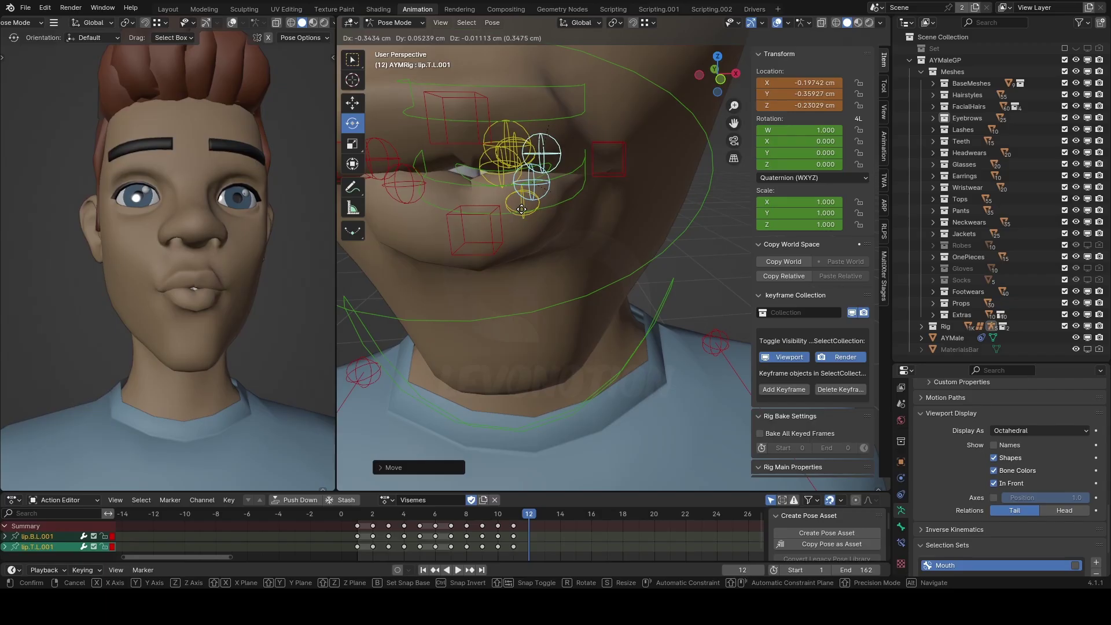
{"action": "left_click", "coordinate": [522, 209]}
{"action": "middle_click_drag", "start_coordinate": [522, 210], "coordinate": [545, 224]}
{"action": "key", "text": "ctrl+c"}
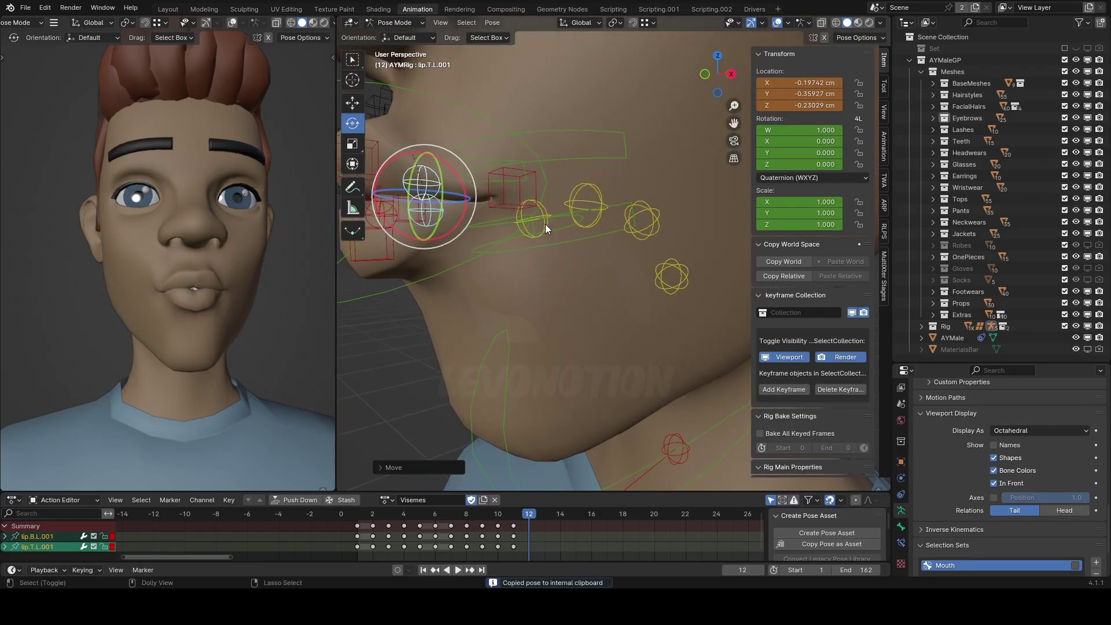
{"action": "key", "text": "ctrl+v"}
Hide the viewport overlays to examine the mouth shape, and show them again.
{"action": "middle_click_drag", "start_coordinate": [545, 223], "coordinate": [586, 209]}
{"action": "left_click", "coordinate": [777, 24]}
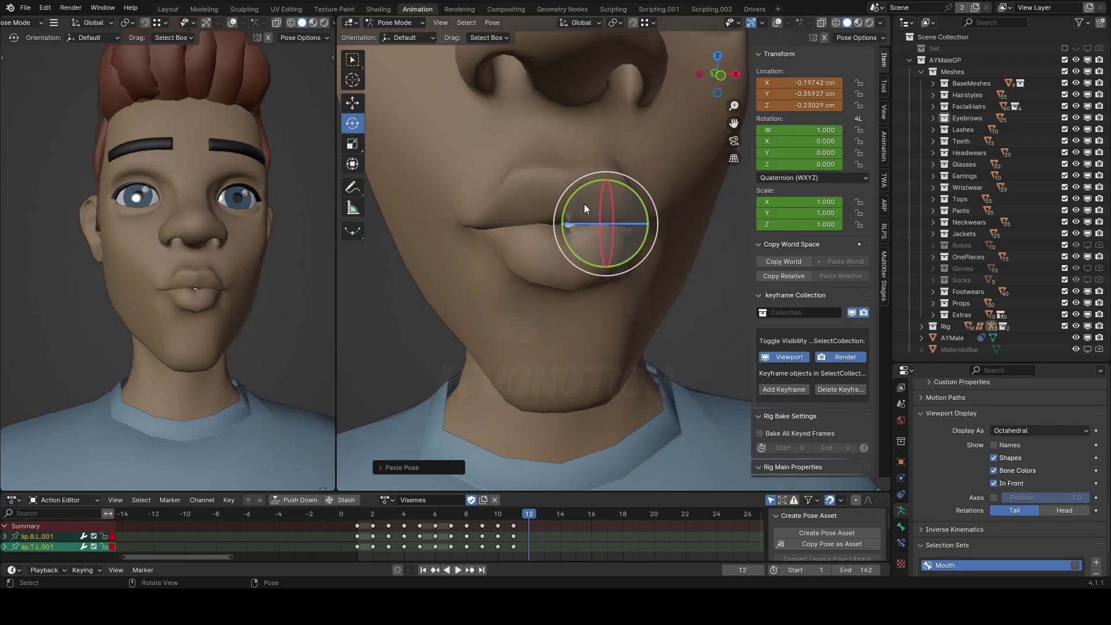
{"action": "middle_click_drag", "start_coordinate": [585, 207], "coordinate": [584, 231]}
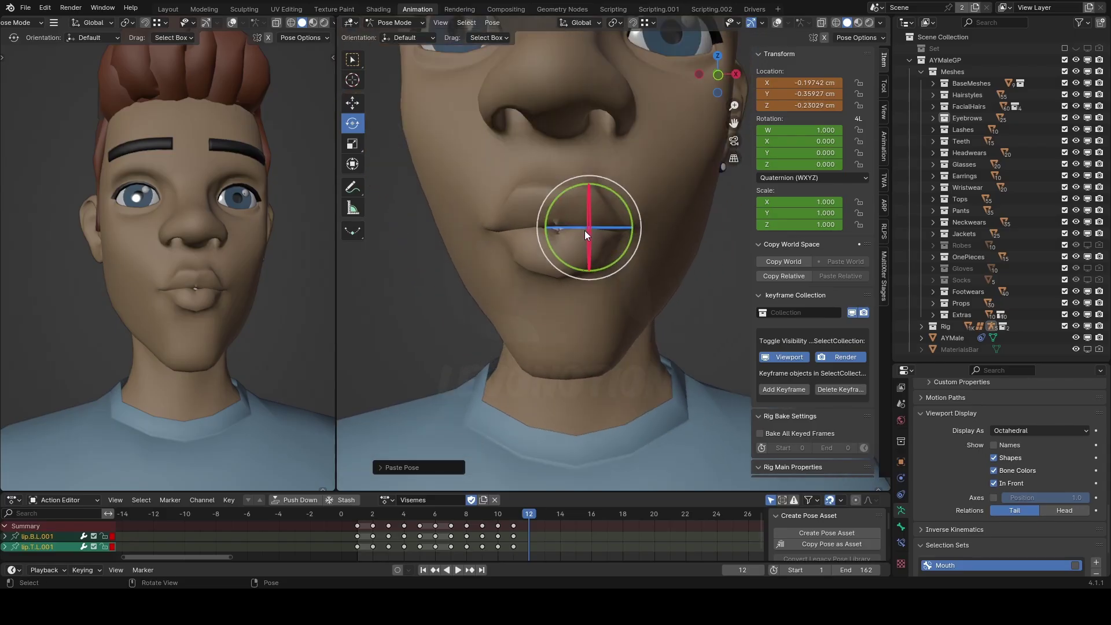
{"action": "left_click", "coordinate": [777, 22]}
Scale the upper and lower centre lip controls, lip.T and lip.B, together to about 0.974.
{"action": "middle_click_drag", "start_coordinate": [659, 185], "coordinate": [585, 212]}
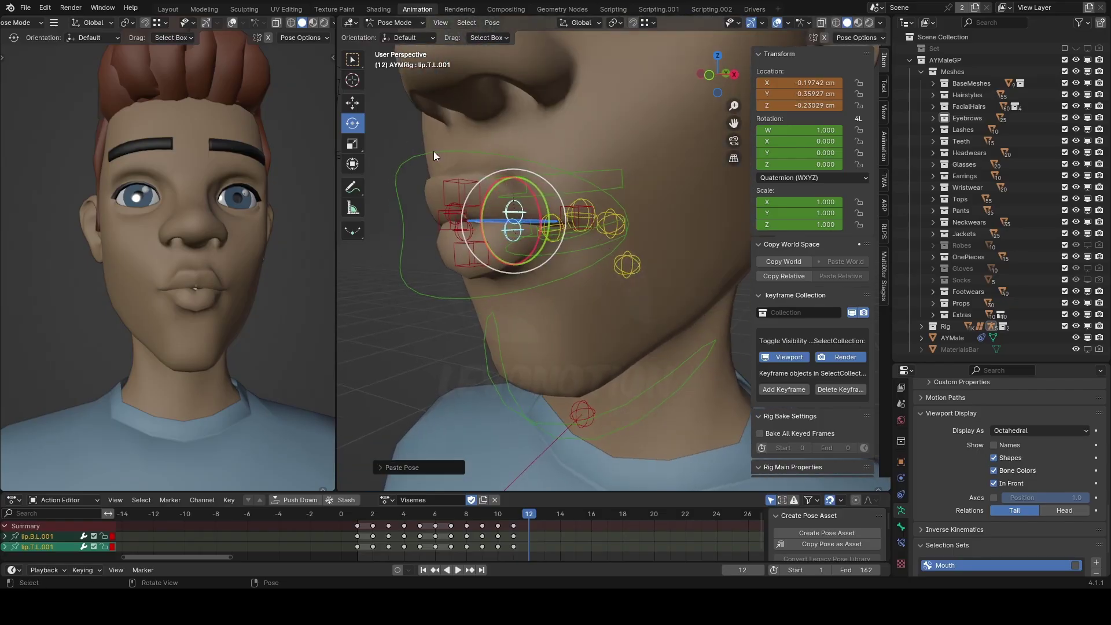
{"action": "left_click", "coordinate": [461, 189]}
{"action": "left_click", "coordinate": [475, 262], "text": "shift"}
{"action": "middle_click_drag", "start_coordinate": [474, 262], "coordinate": [537, 242]}
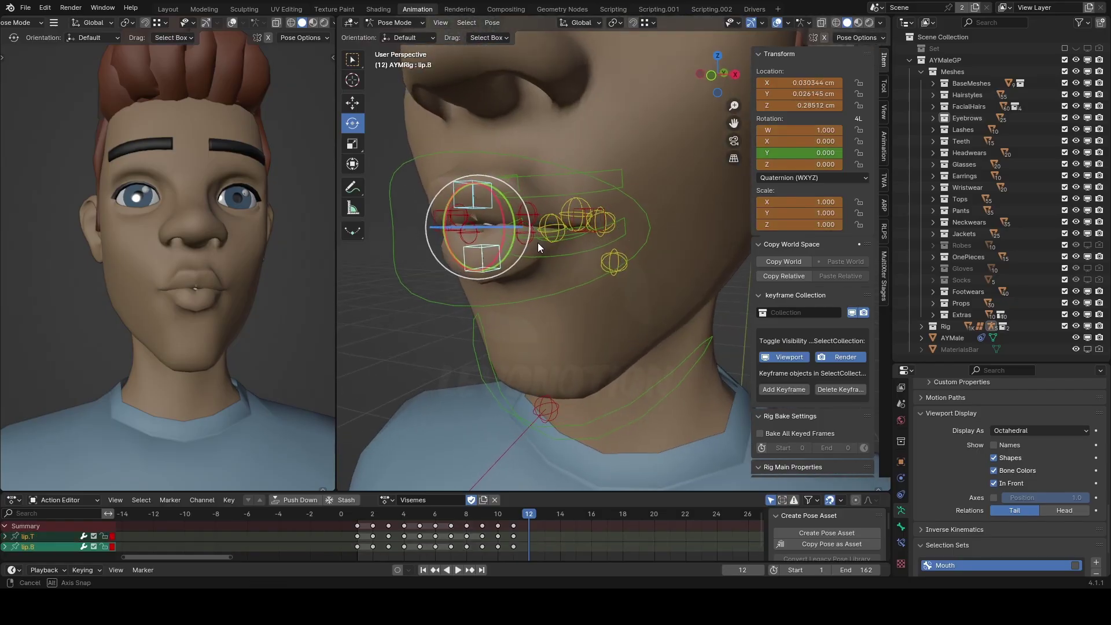
{"action": "key", "text": "s"}
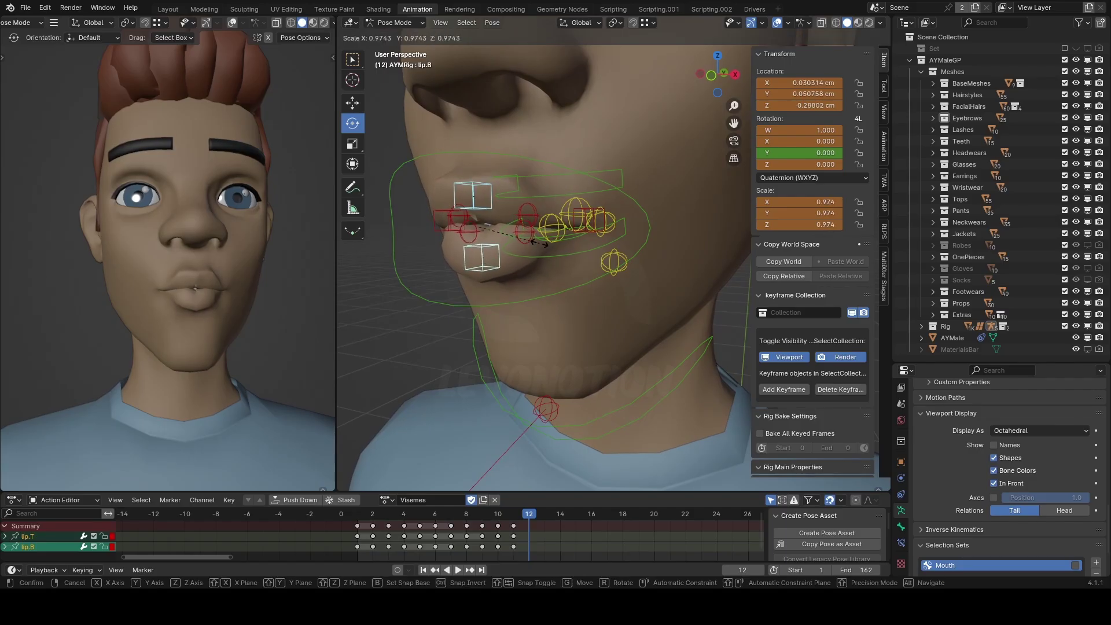
{"action": "left_click", "coordinate": [539, 243]}
Select all the mouth controls using the Mouth selection set.
{"action": "middle_click_drag", "start_coordinate": [553, 242], "coordinate": [634, 269]}
{"action": "scroll", "coordinate": [917, 525], "scroll_direction": "down", "scroll_amount": 3}
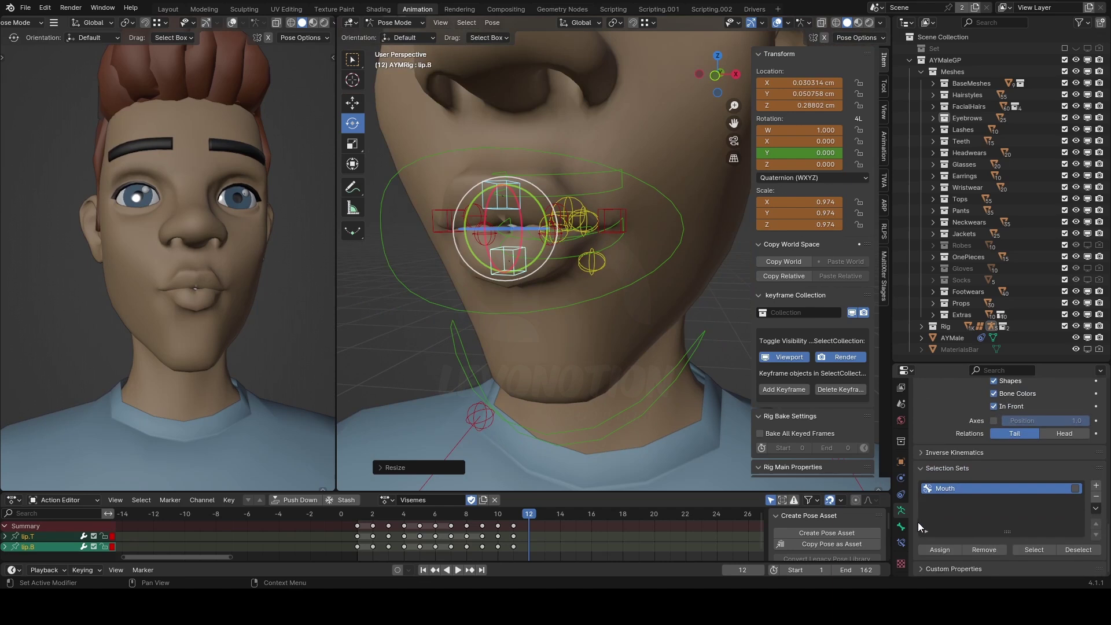
{"action": "left_click", "coordinate": [1035, 551]}
{"action": "middle_click_drag", "start_coordinate": [633, 344], "coordinate": [653, 324]}
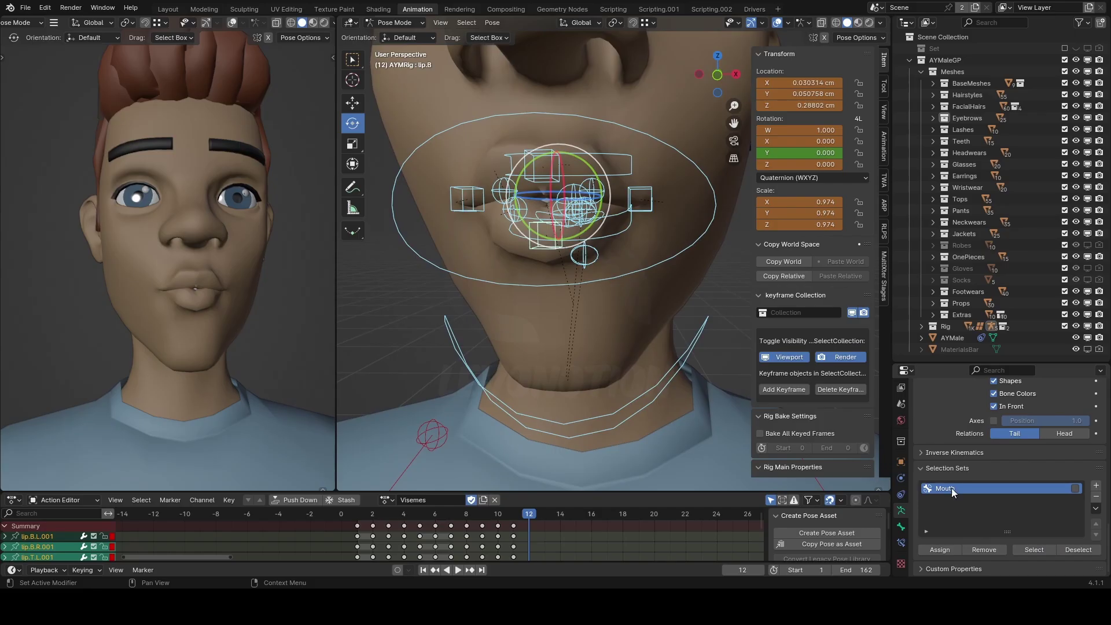
{"action": "middle_click_drag", "start_coordinate": [560, 199], "coordinate": [550, 199]}
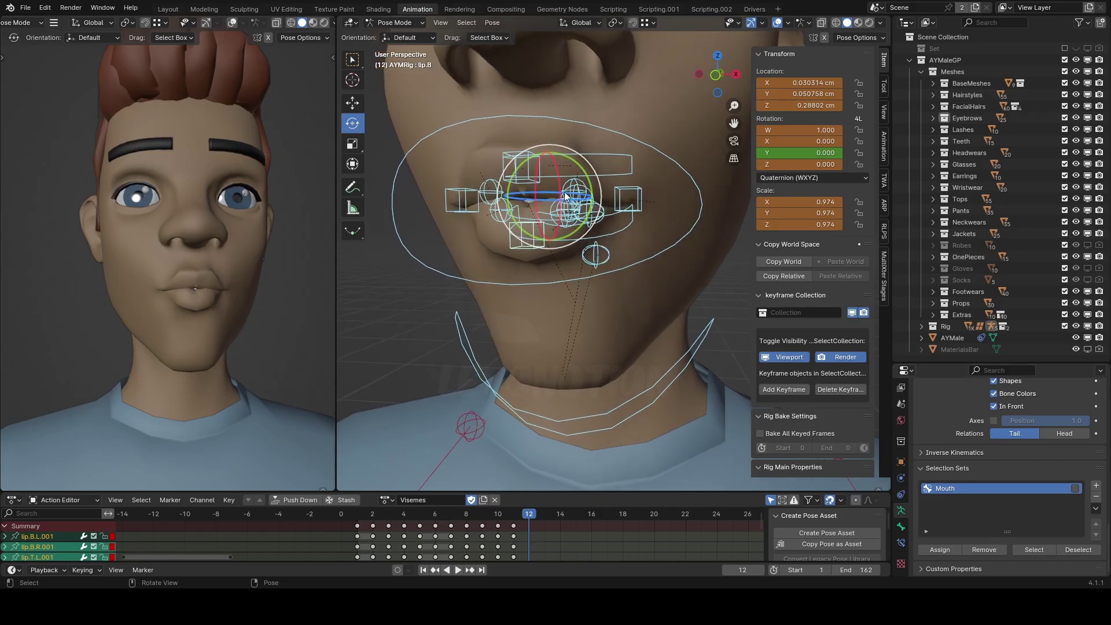
Add a trial selection set, rename it fdgdff, and remove it again.
{"action": "left_click", "coordinate": [943, 550]}
{"action": "left_click", "coordinate": [1095, 485]}
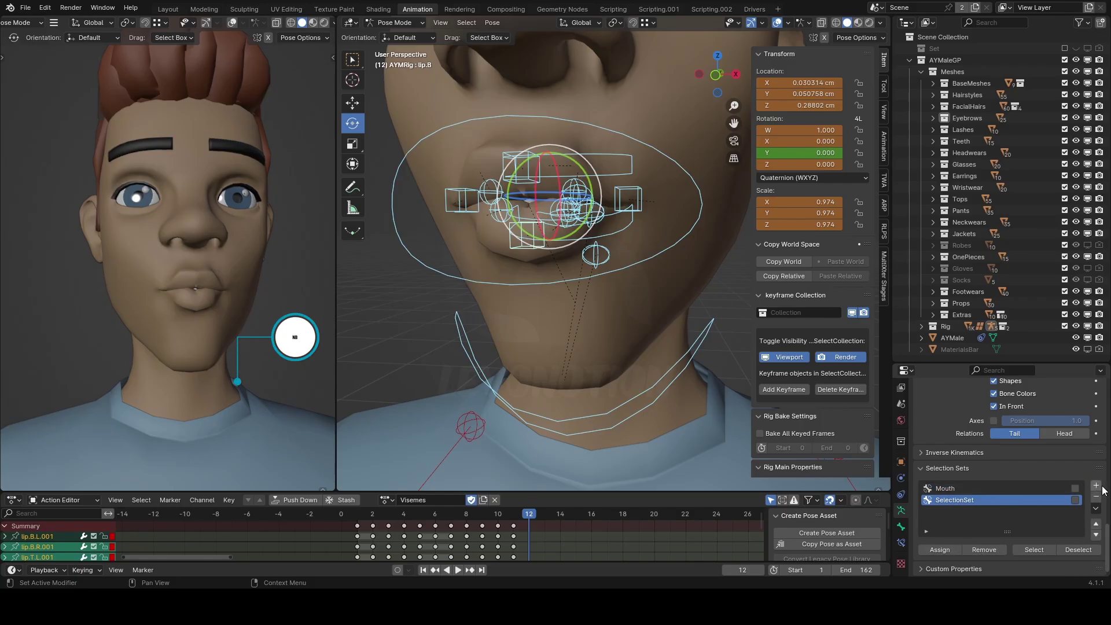
{"action": "double_click", "coordinate": [963, 498]}
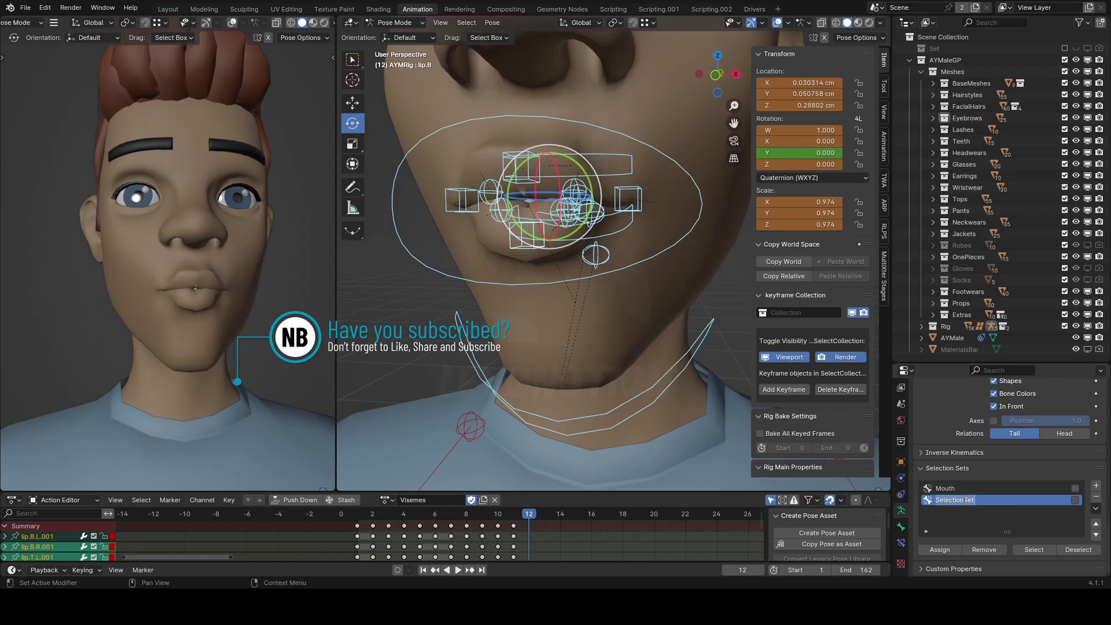
{"action": "type", "text": "fdgdff"}
{"action": "left_click", "coordinate": [1096, 497]}
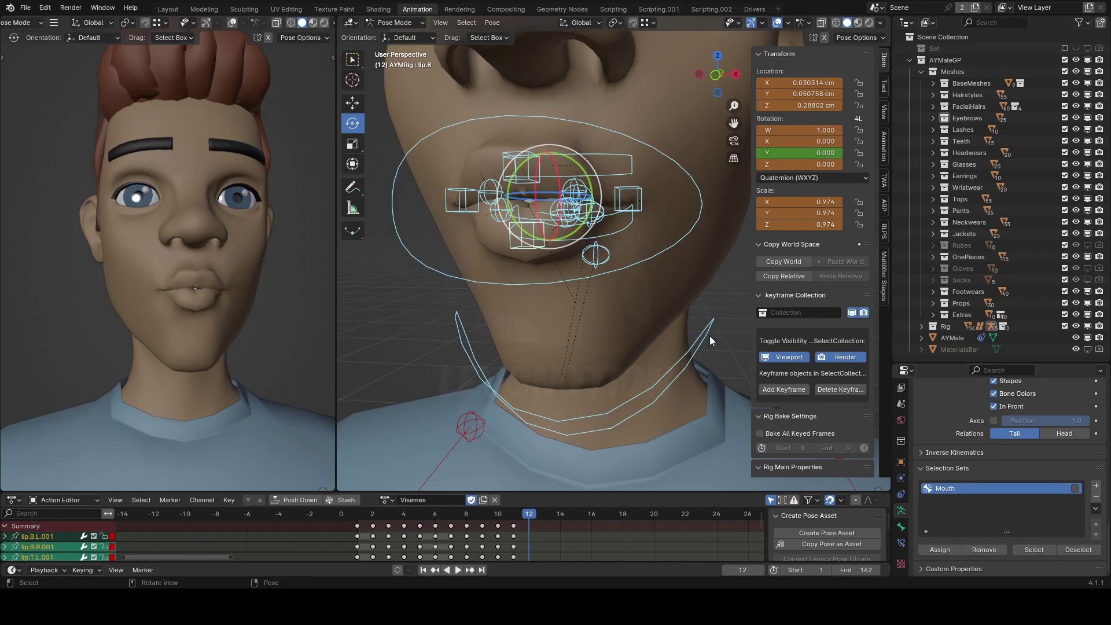
Insert Location, Rotation & Scale keyframes for all selected mouth controls on frame 12.
{"action": "key", "text": "i"}
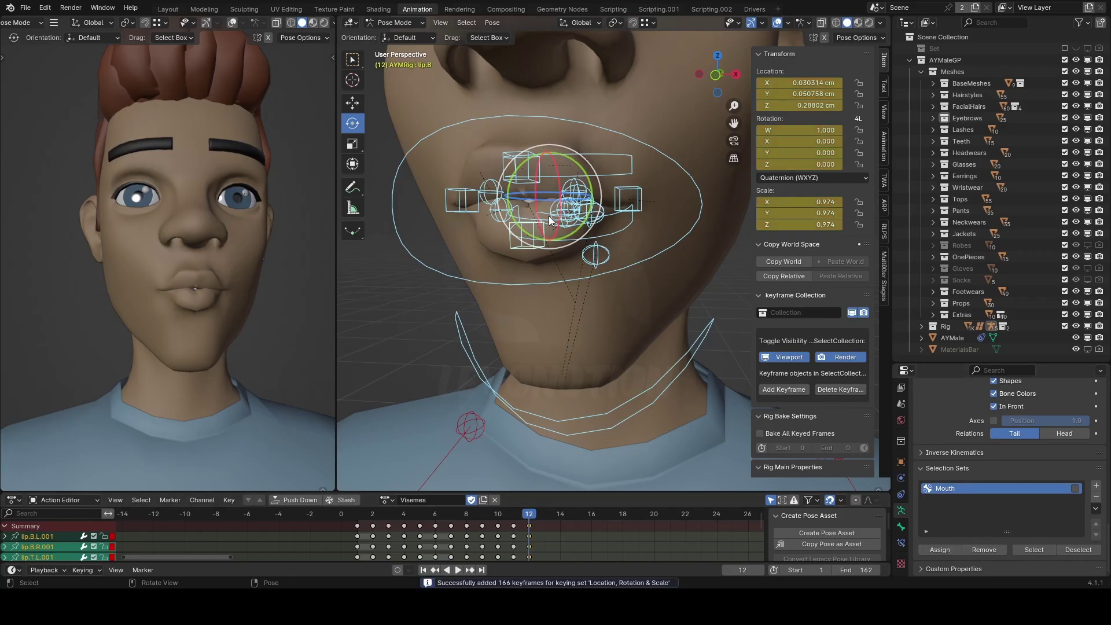
{"action": "left_click", "coordinate": [539, 526]}
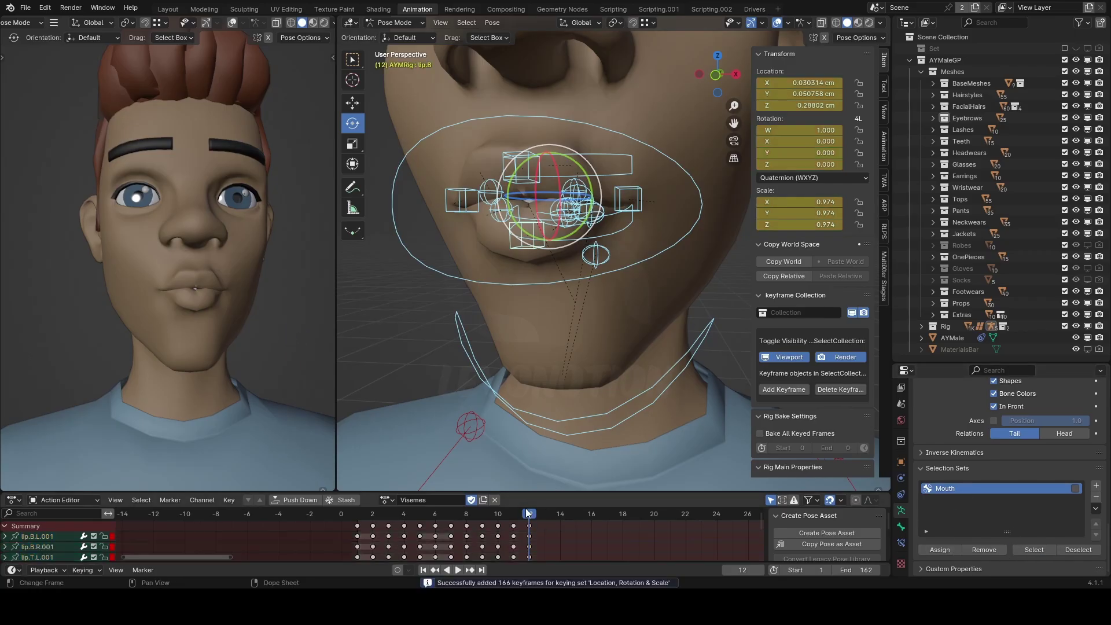
Review the mouth shapes of the Visemes action frame by frame from frame 1 to frame 12.
{"action": "left_click_drag", "start_coordinate": [531, 514], "coordinate": [357, 517]}
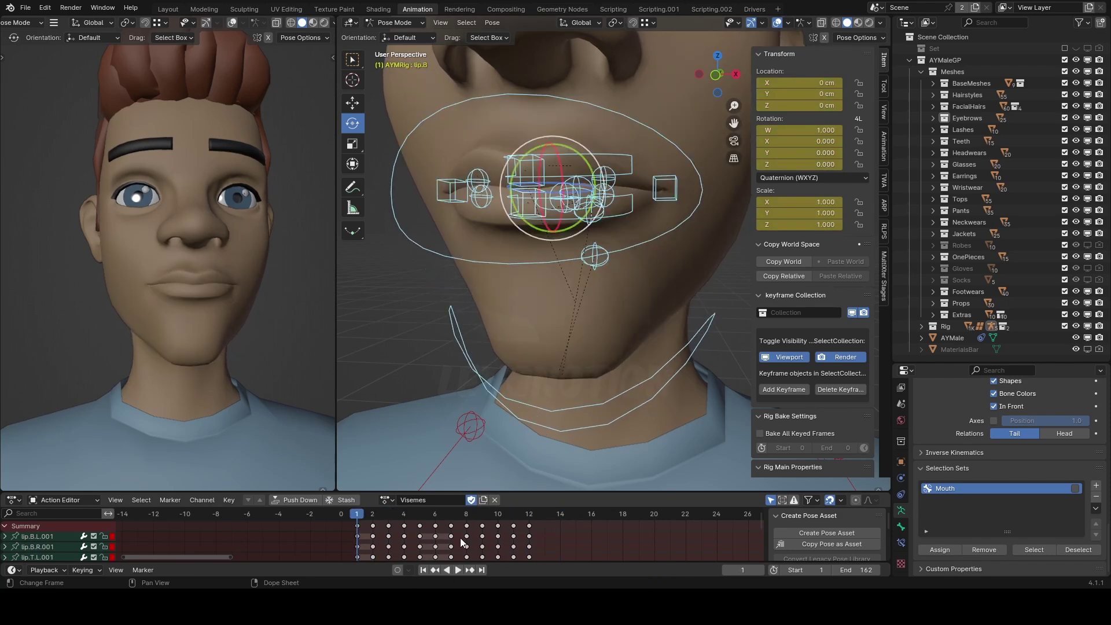
{"action": "key", "text": "Right"}
{"action": "key", "text": "Right"}
{"action": "key", "text": "Right"}
{"action": "key", "text": "Right"}
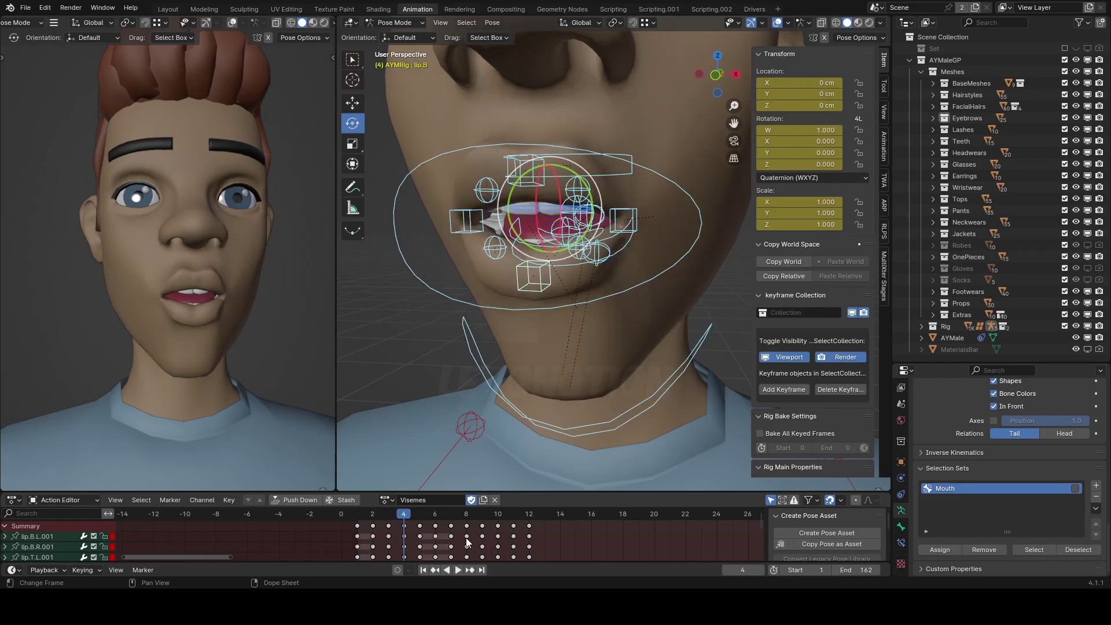
{"action": "key", "text": "Right"}
{"action": "key", "text": "Right"}
{"action": "key", "text": "Right"}
{"action": "key", "text": "Right"}
{"action": "key", "text": "Right"}
{"action": "key", "text": "Right"}
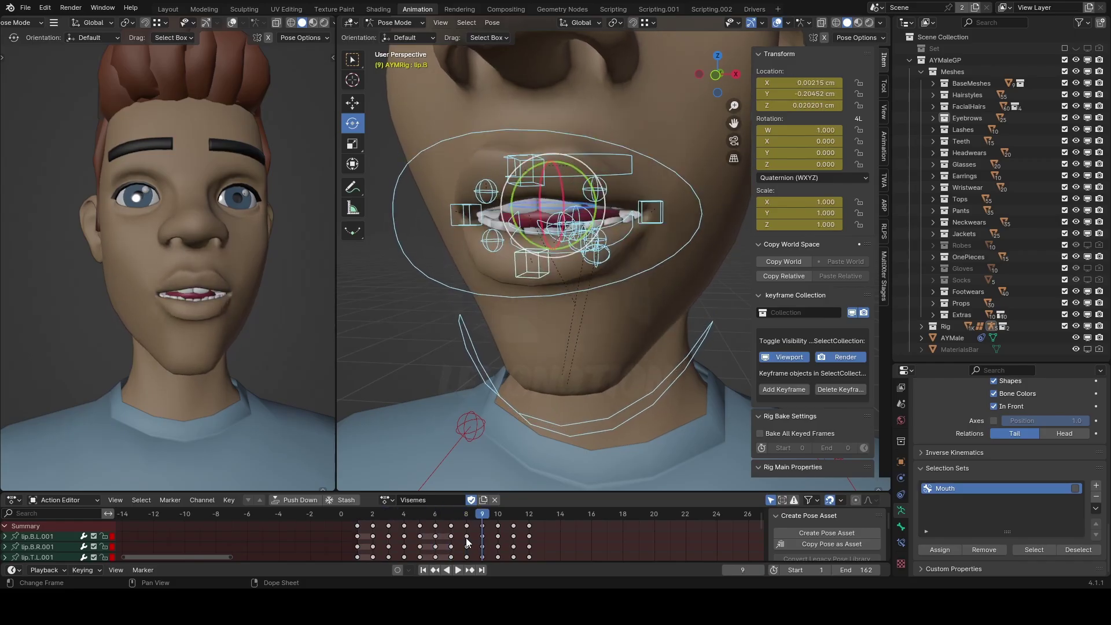
{"action": "key", "text": "Right"}
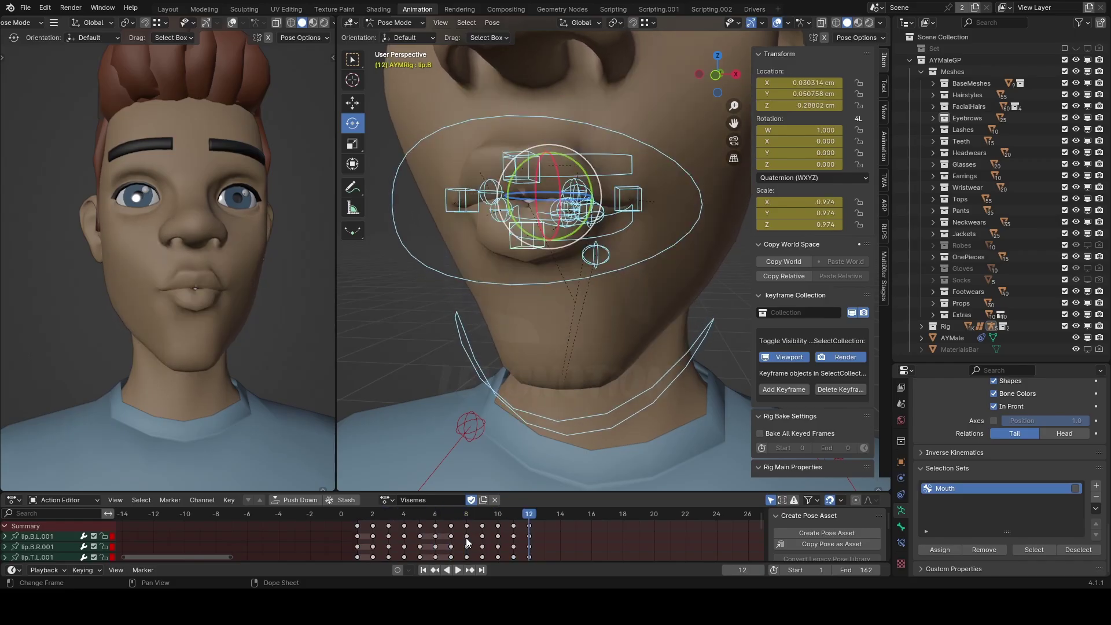